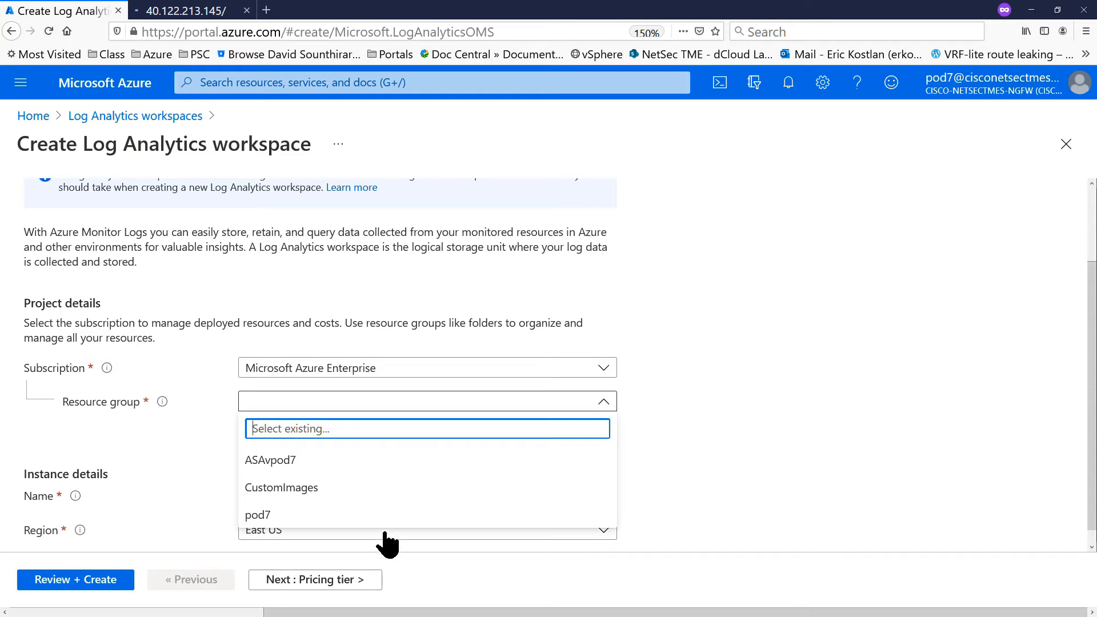
Step: Create the Log Analytics workspace LauchLAW in resource group pod7 with the region Central US
left_click(372, 516)
scroll(628, 400, "down", 1)
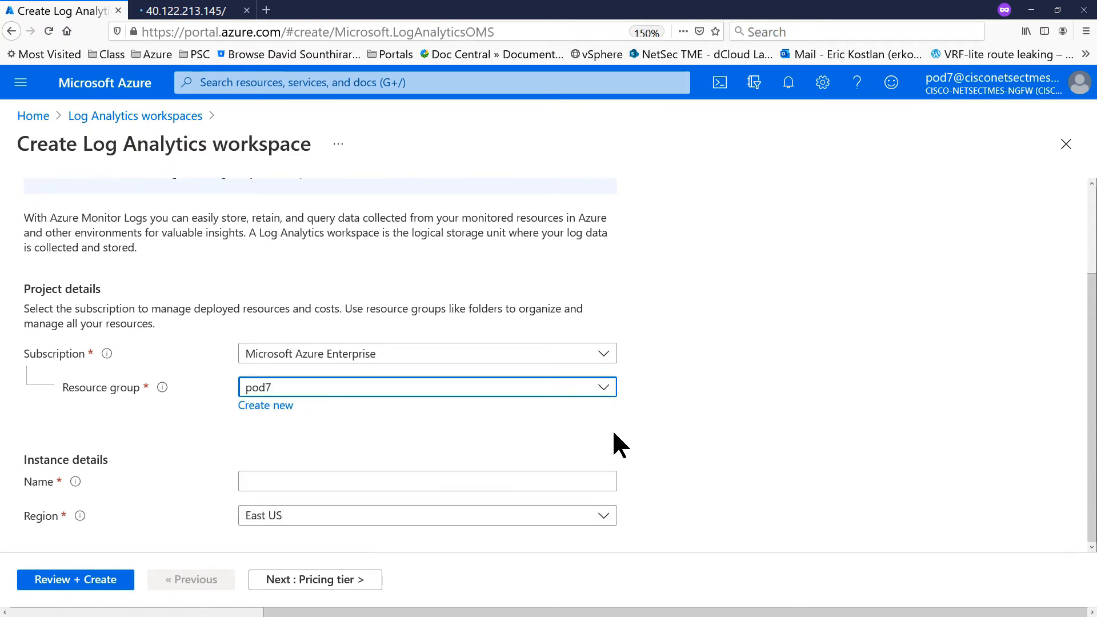
left_click(558, 520)
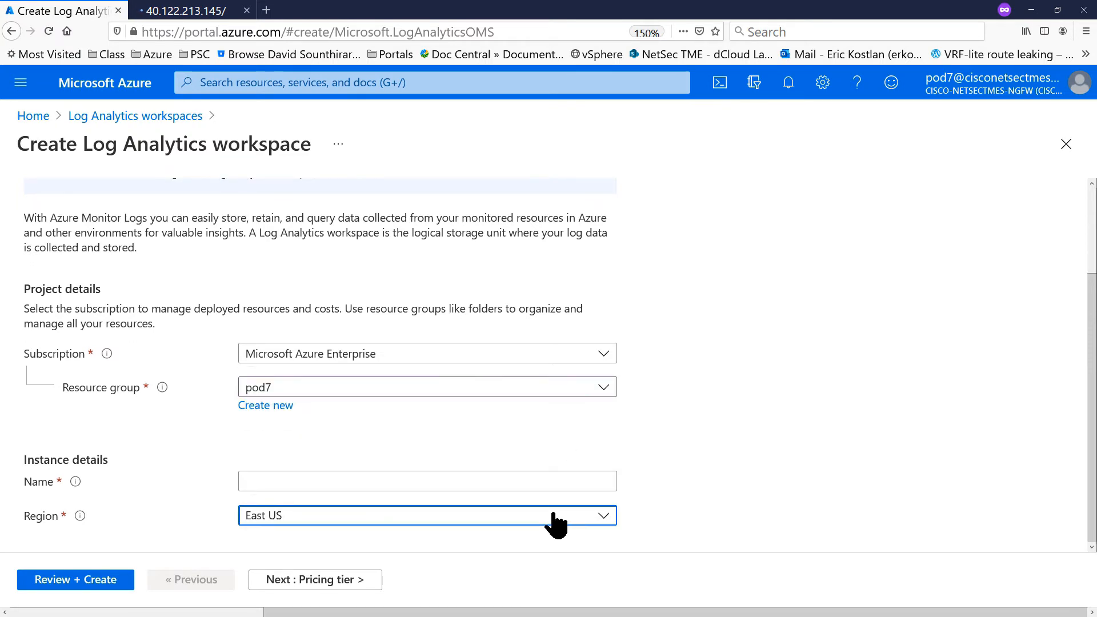
left_click(411, 357)
left_click(379, 480)
type("LauchLAW")
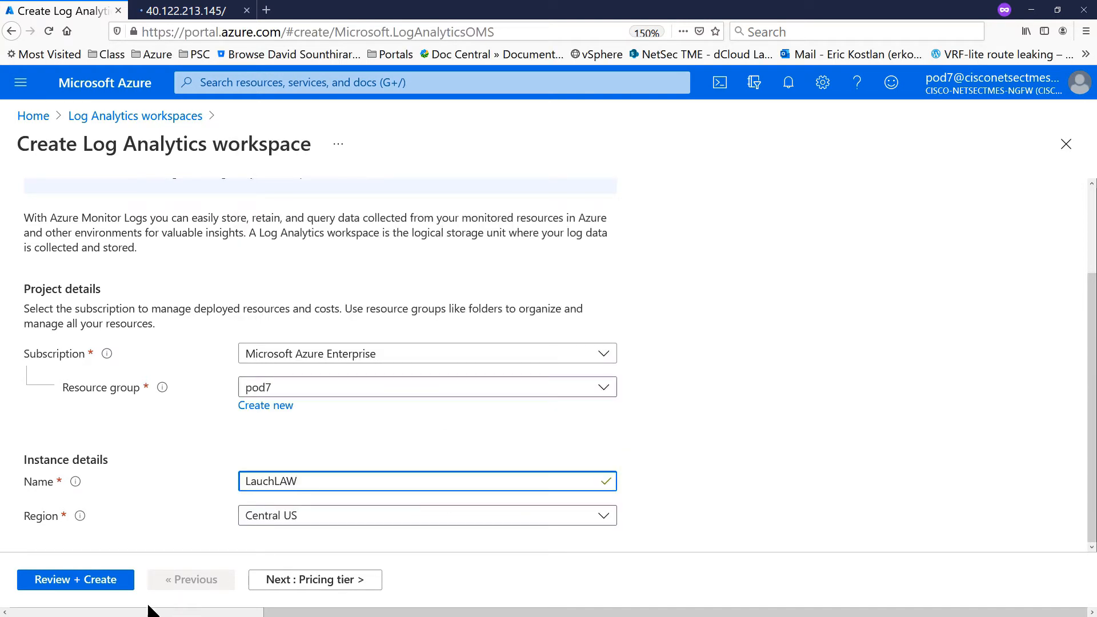
left_click(112, 580)
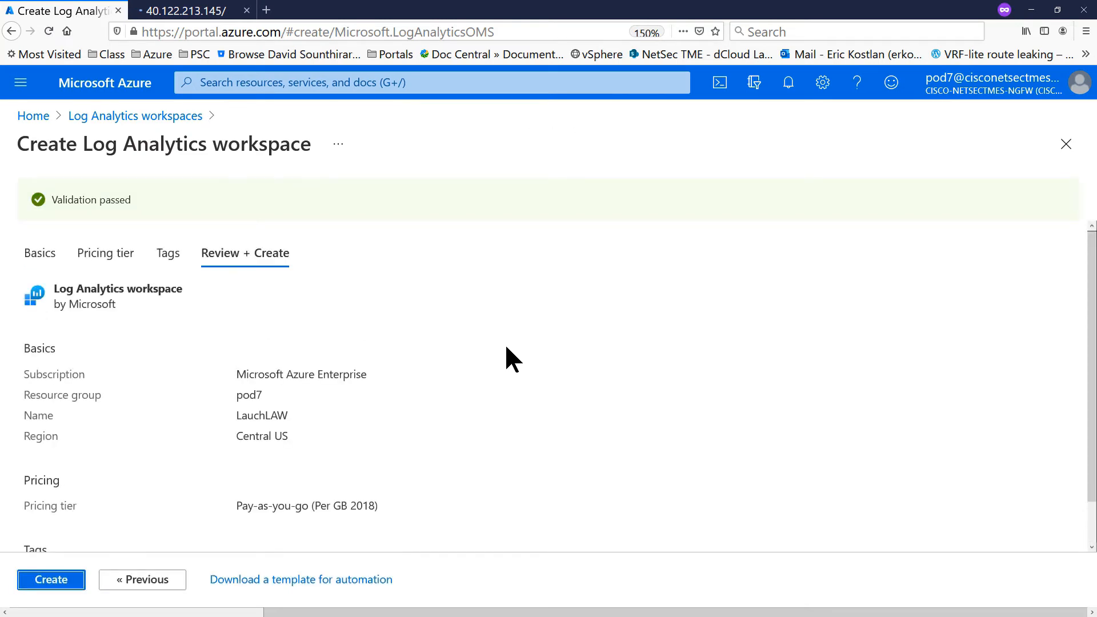
left_click(46, 582)
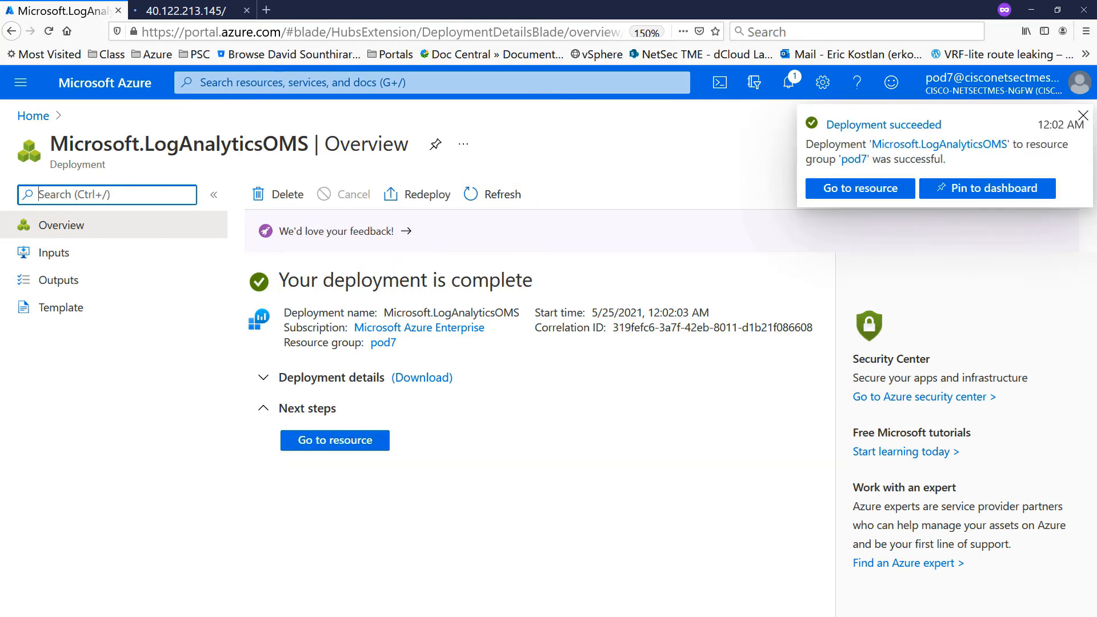
Step: Search the portal for "app", open Application Insights and start creating a new Application Insights app
left_click(343, 82)
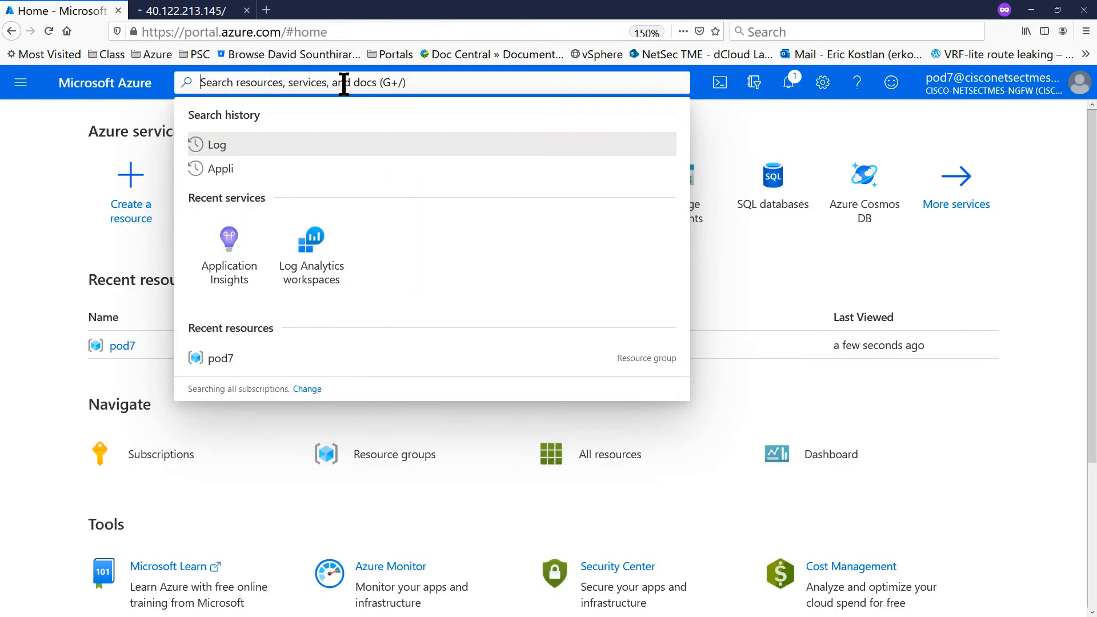
type("app")
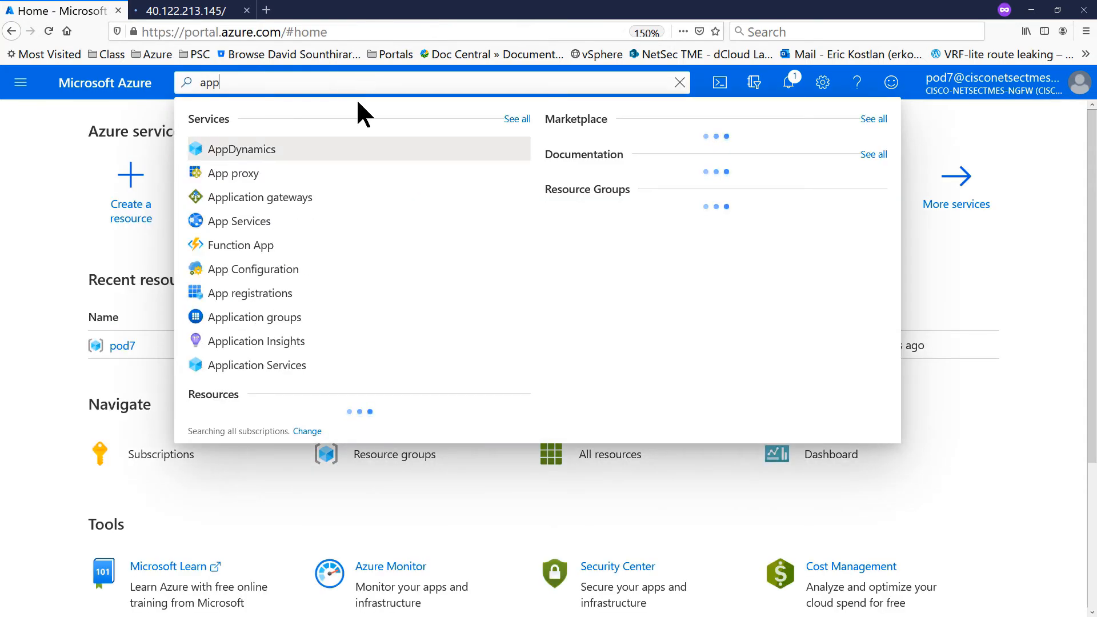
left_click(315, 354)
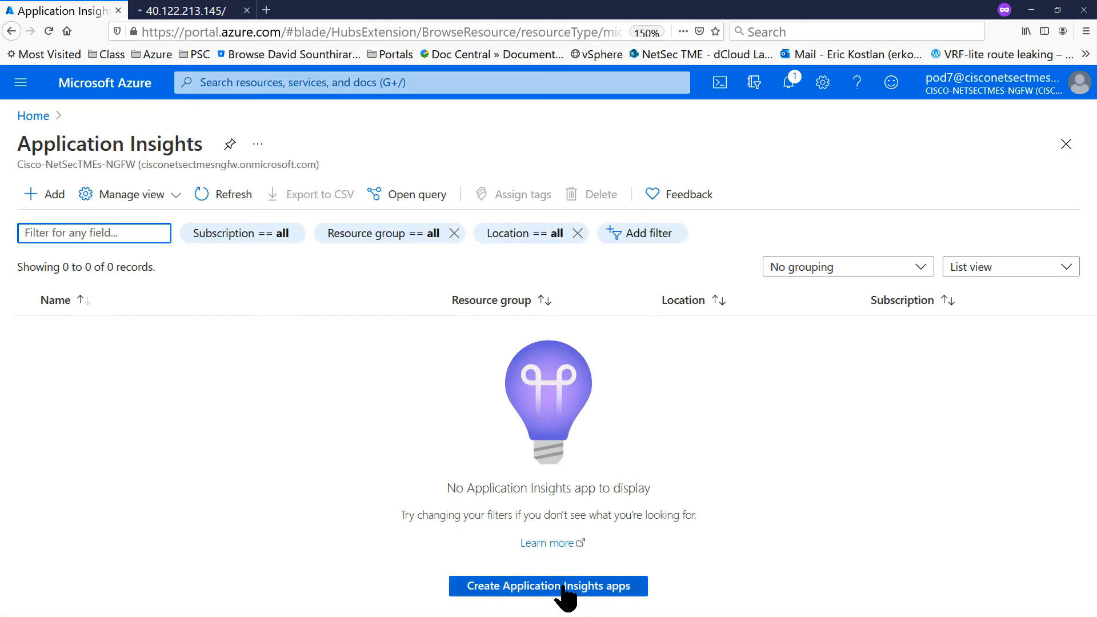
left_click(570, 589)
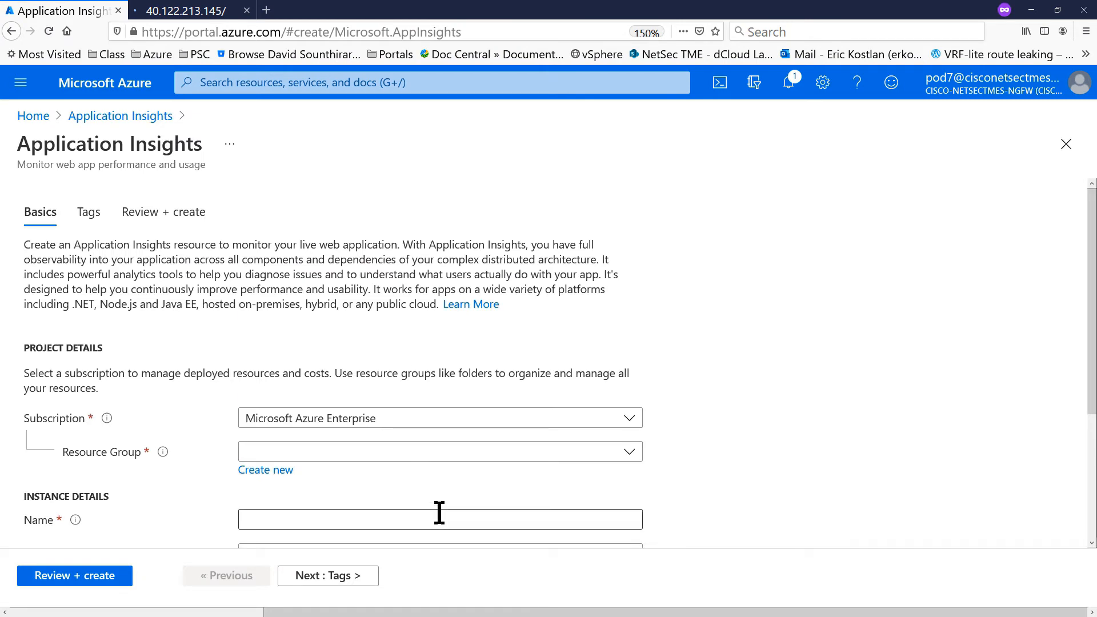
Step: Create the Application Insights resource LaunchAAI in resource group pod7, linked to the Log Analytics workspace LauchLAW
left_click(411, 456)
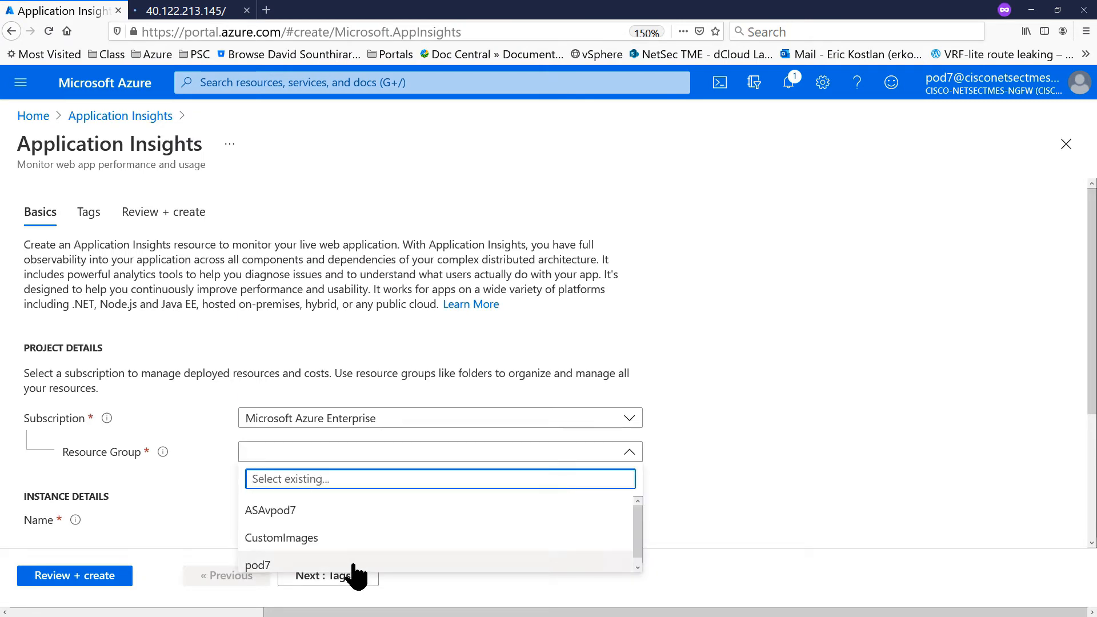
left_click(355, 567)
scroll(494, 454, "down", 1)
scroll(491, 451, "down", 3)
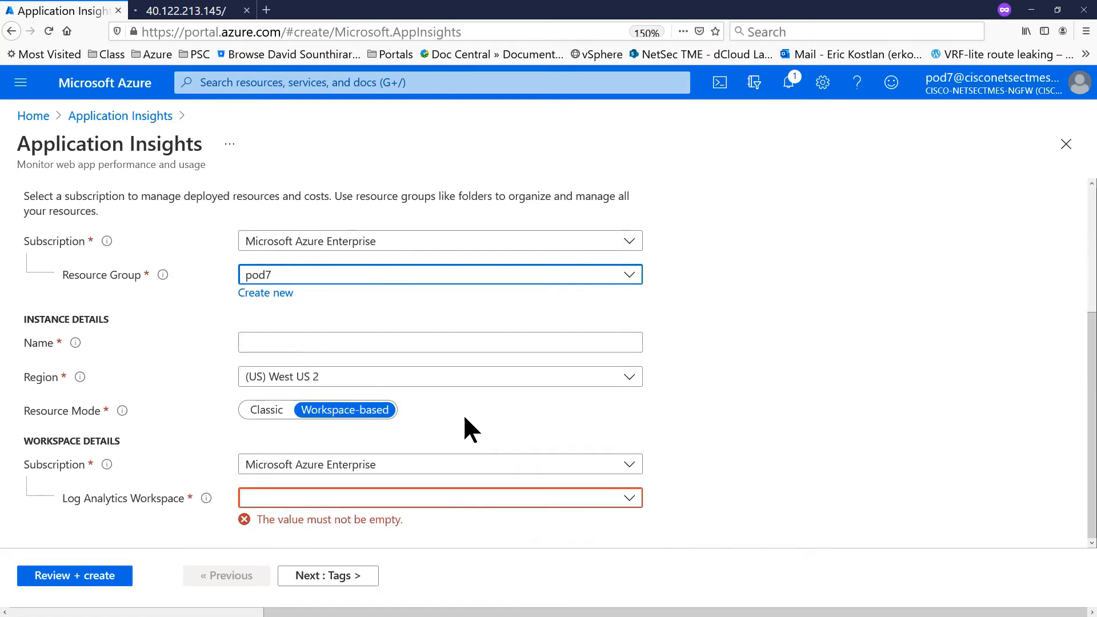
left_click(392, 342)
type("LaunchAAI")
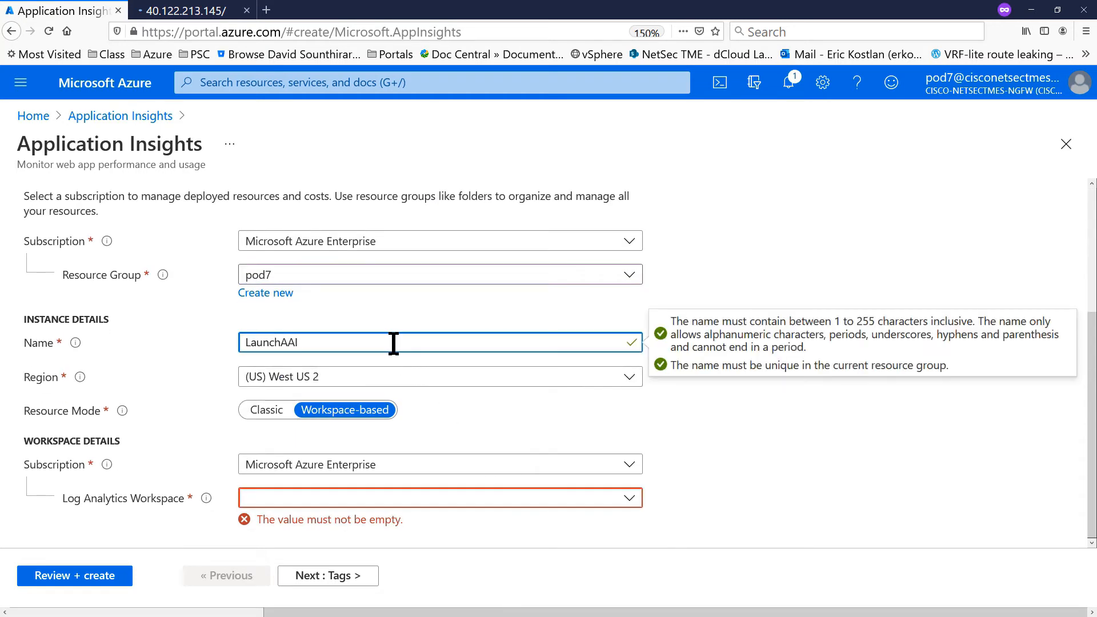
left_click(407, 503)
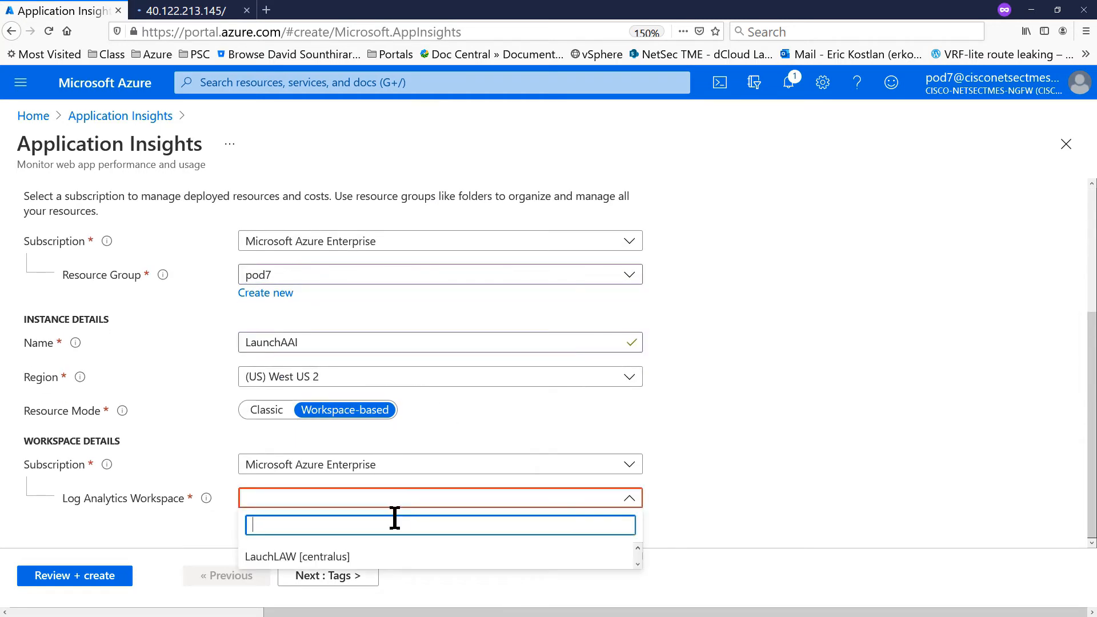
left_click(385, 557)
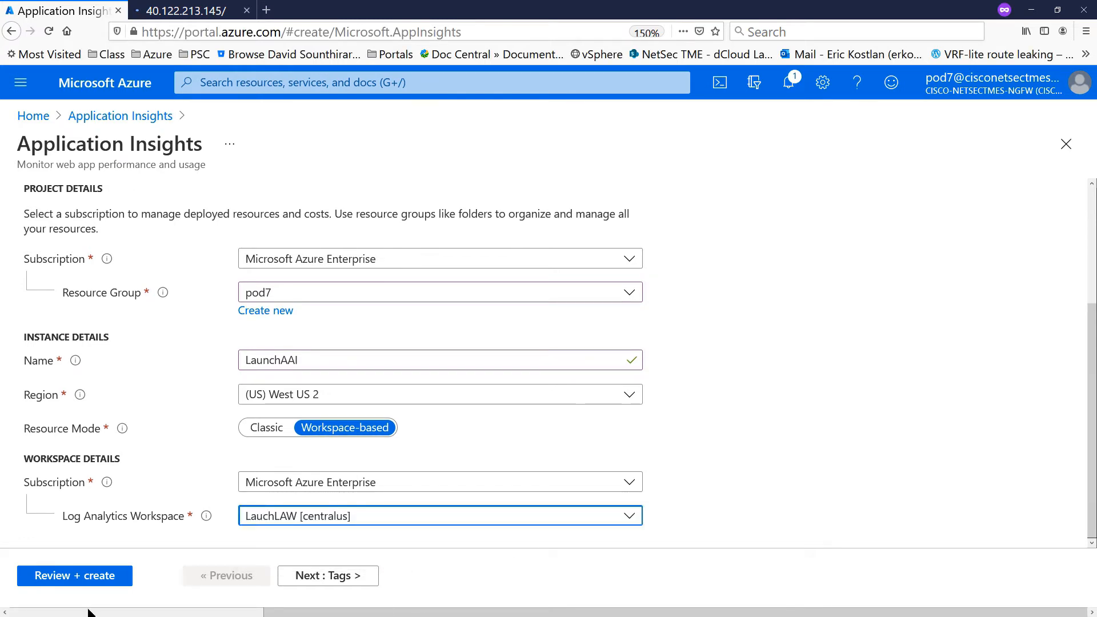
left_click(86, 582)
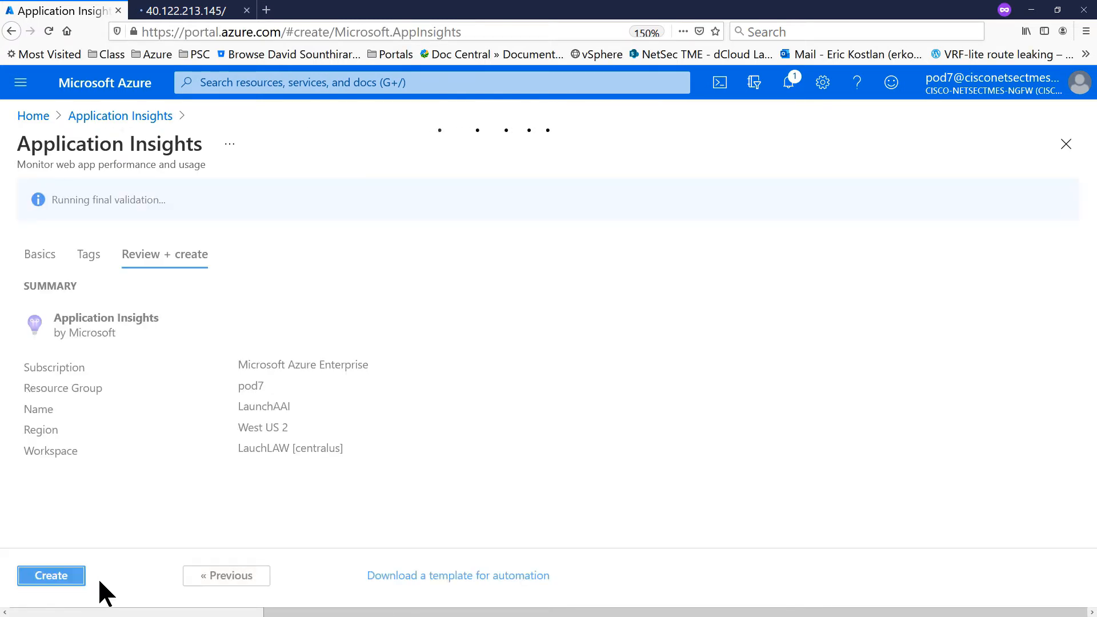
left_click(70, 581)
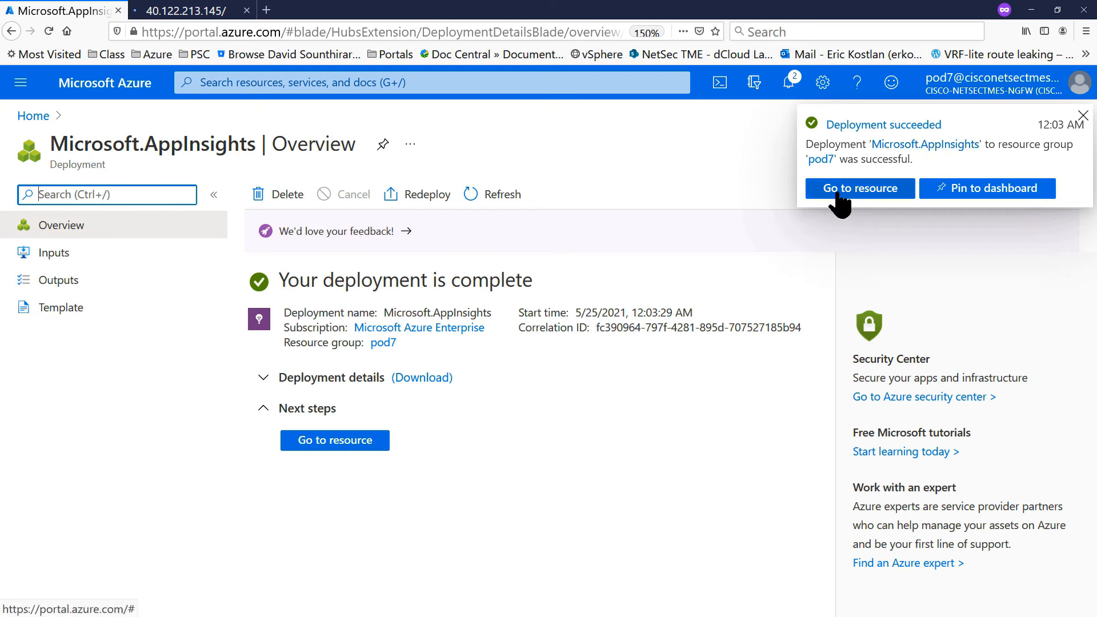
Step: Go to the deployed LaunchAAI resource and copy its instrumentation key
left_click(839, 194)
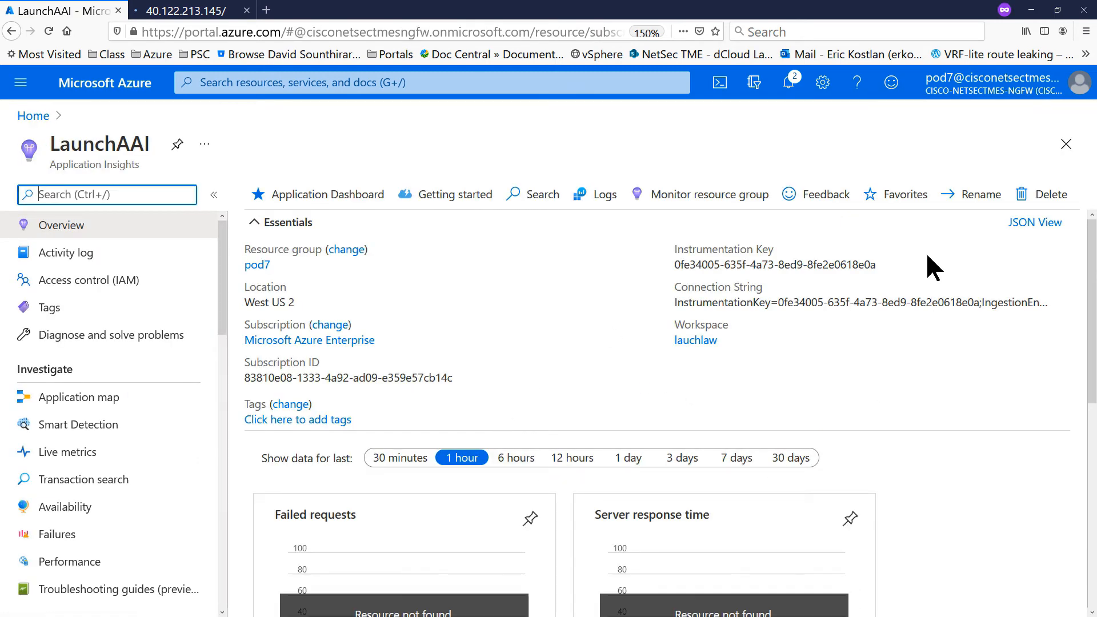
left_click(887, 266)
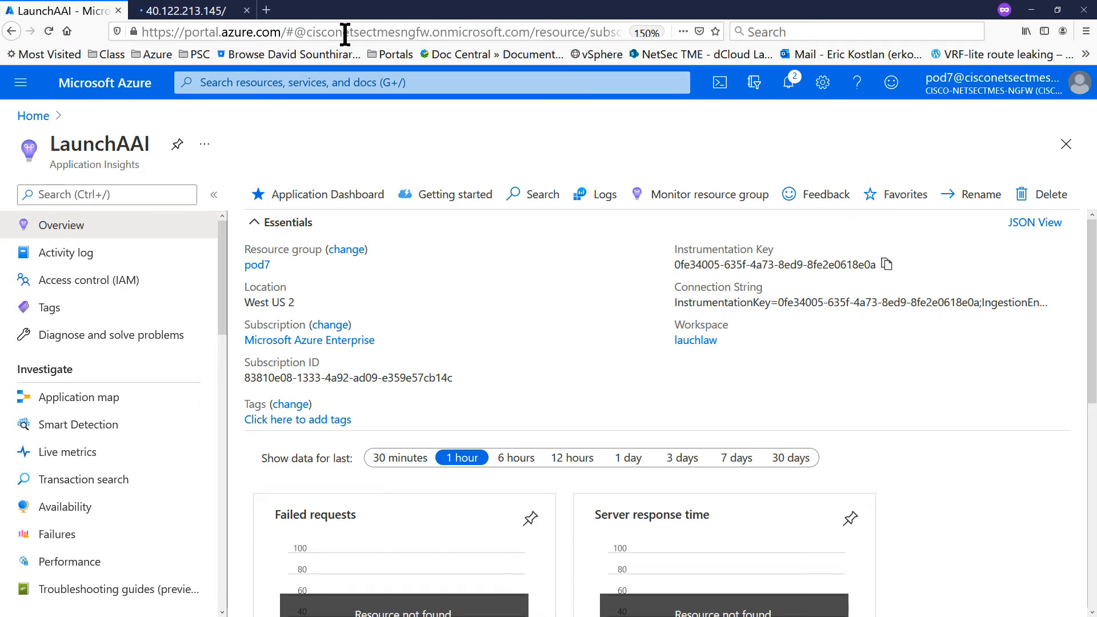
Step: Switch to Firepower Device Manager and open its API Explorer
left_click(203, 12)
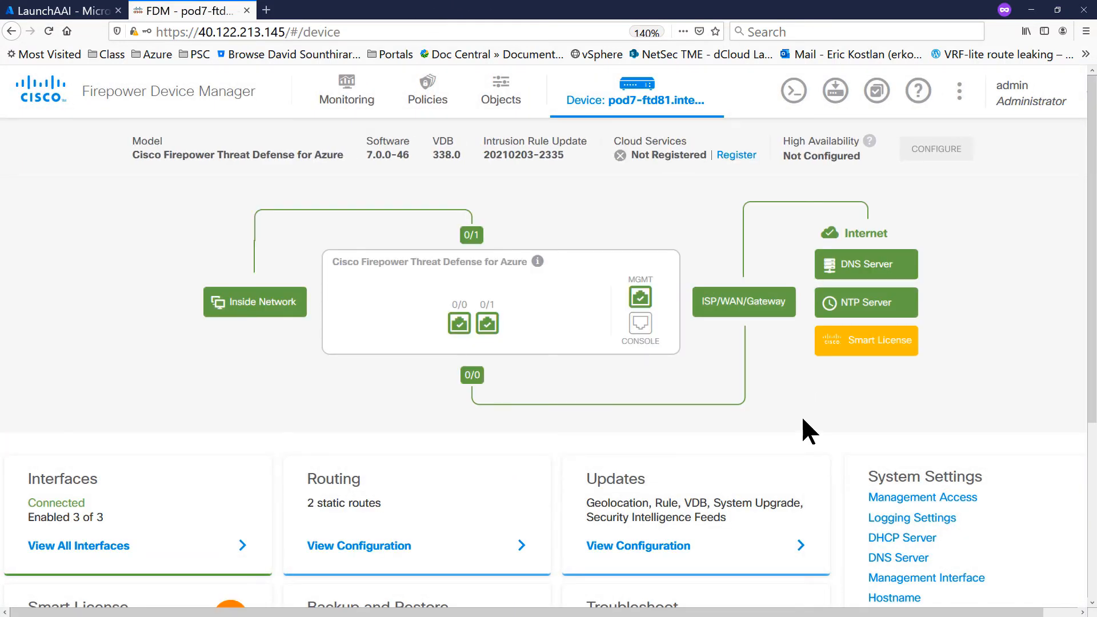
left_click(960, 92)
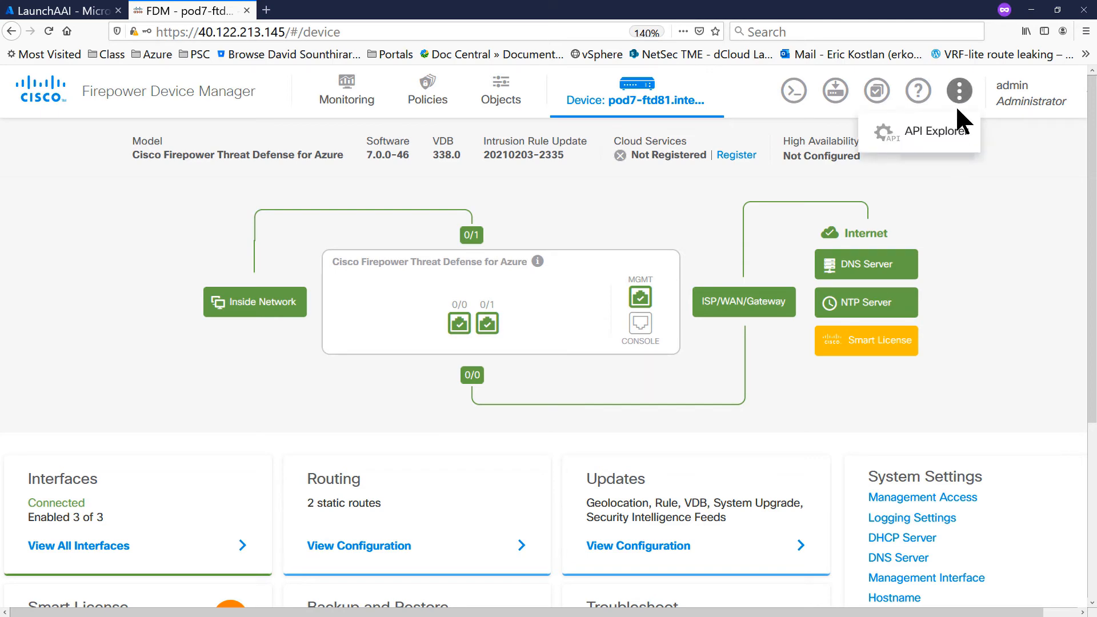
left_click(948, 131)
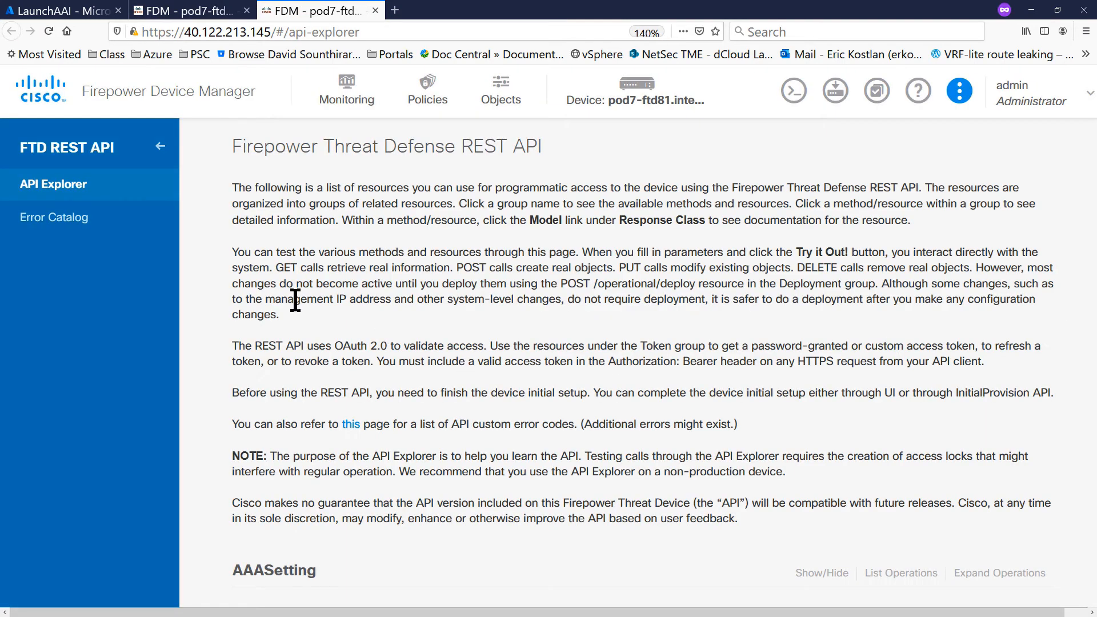
Step: Expand the DeviceMetrics resource group and open the POST /object/azureapplicationinsights method at its body parameter
scroll(295, 299, "down", 15)
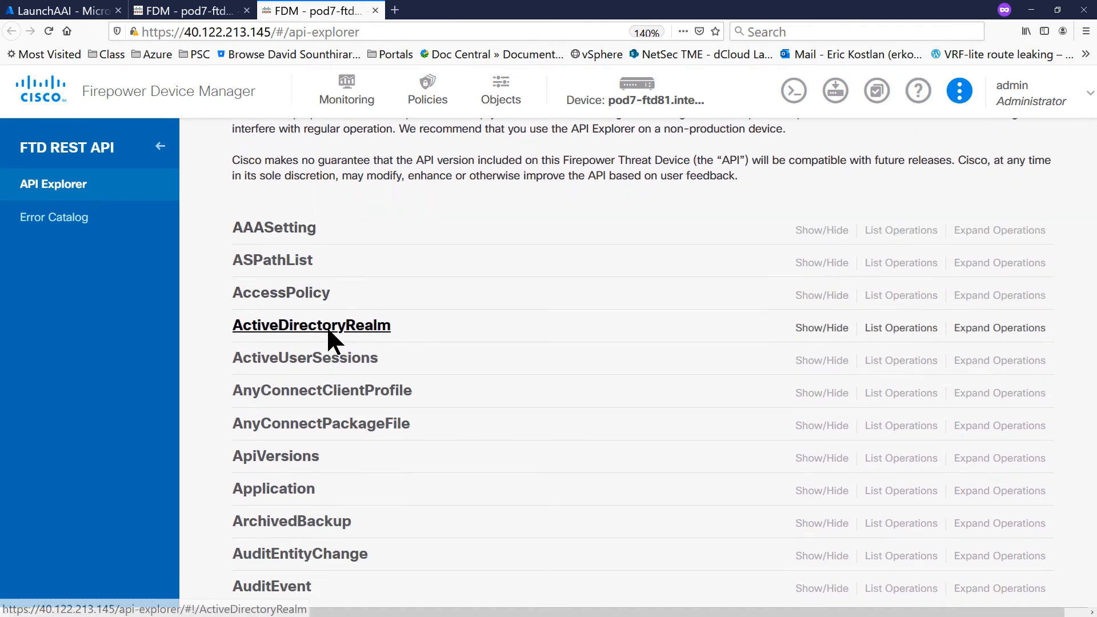
scroll(604, 351, "down", 3)
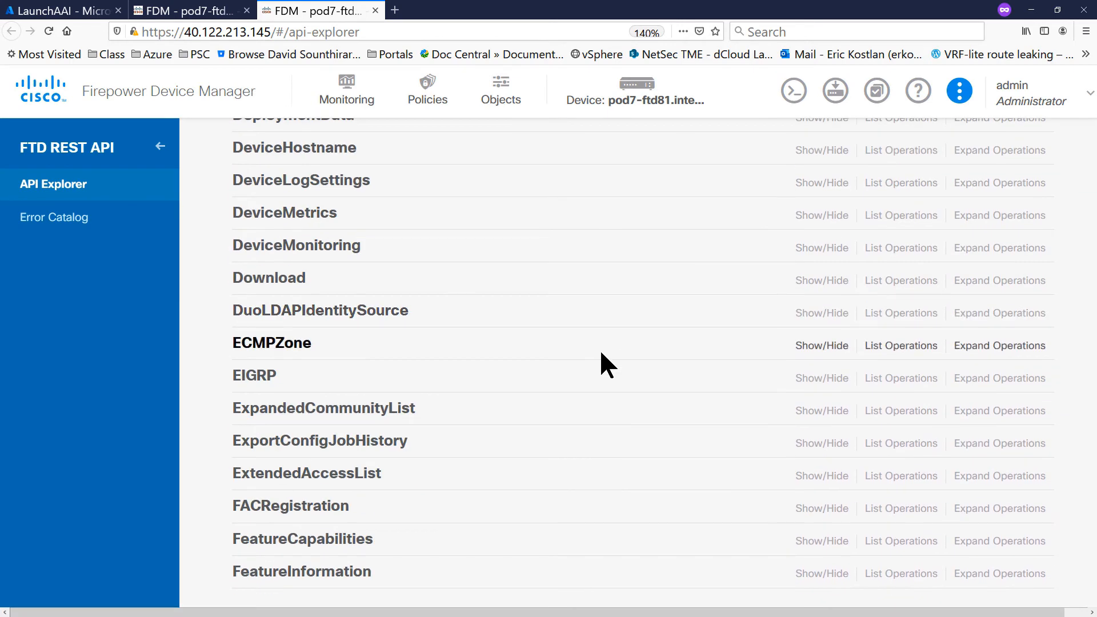
left_click(310, 216)
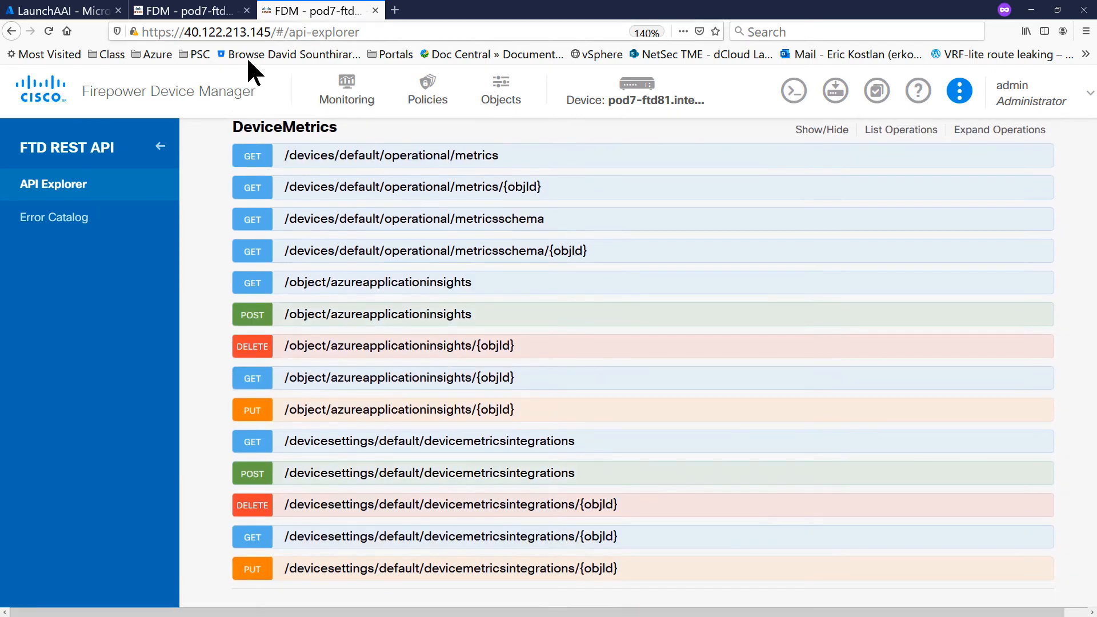
left_click(246, 320)
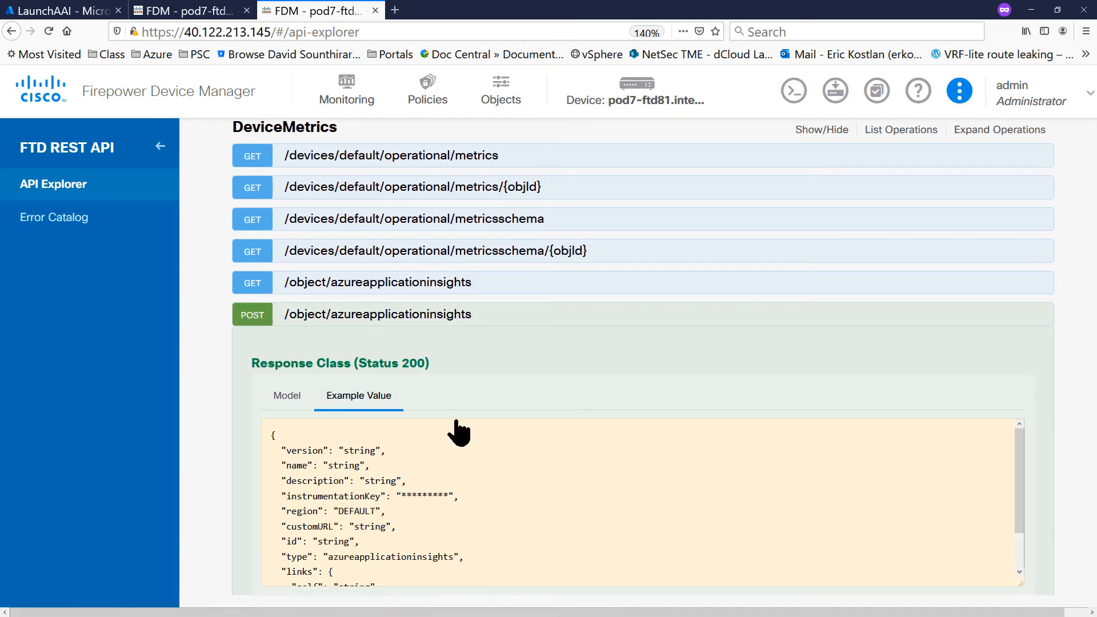
scroll(457, 429, "down", 7)
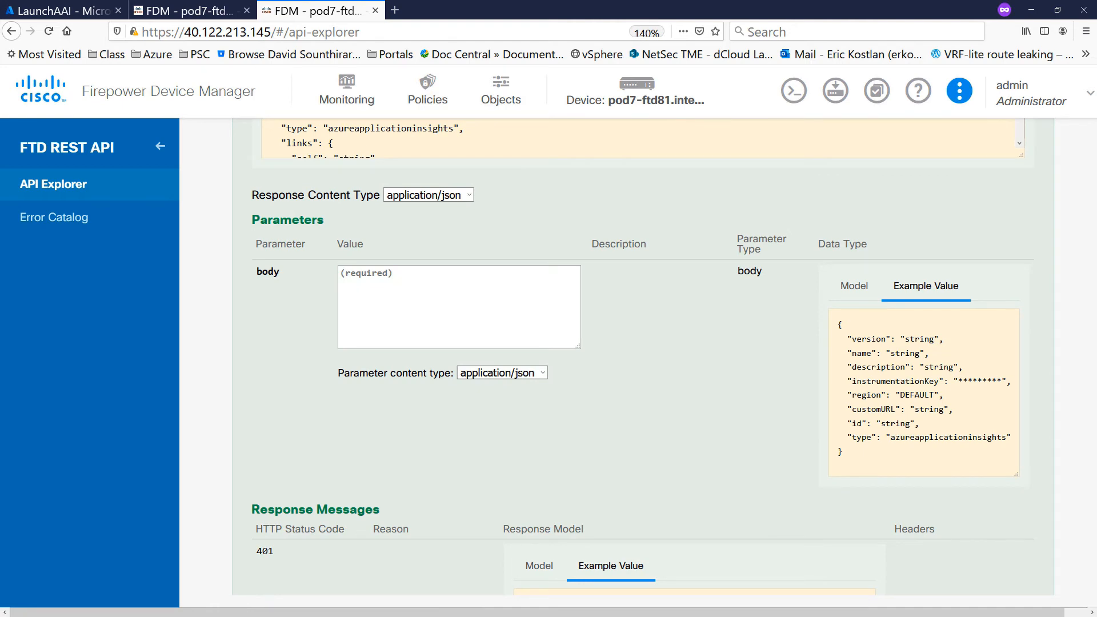
Step: Switch to AAI_Notes.txt in Notepad, paste the copied instrumentation key and replace the instrumentationKey value in the demo_insights_integration JSON with it
key("alt+Tab")
key("Return")
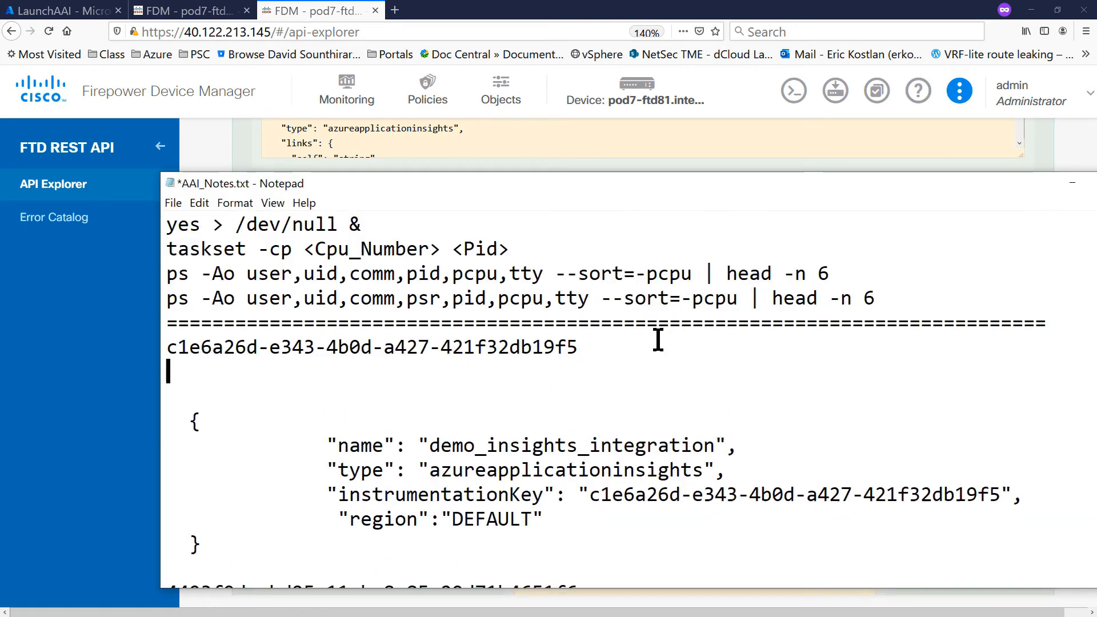
key("ctrl+v")
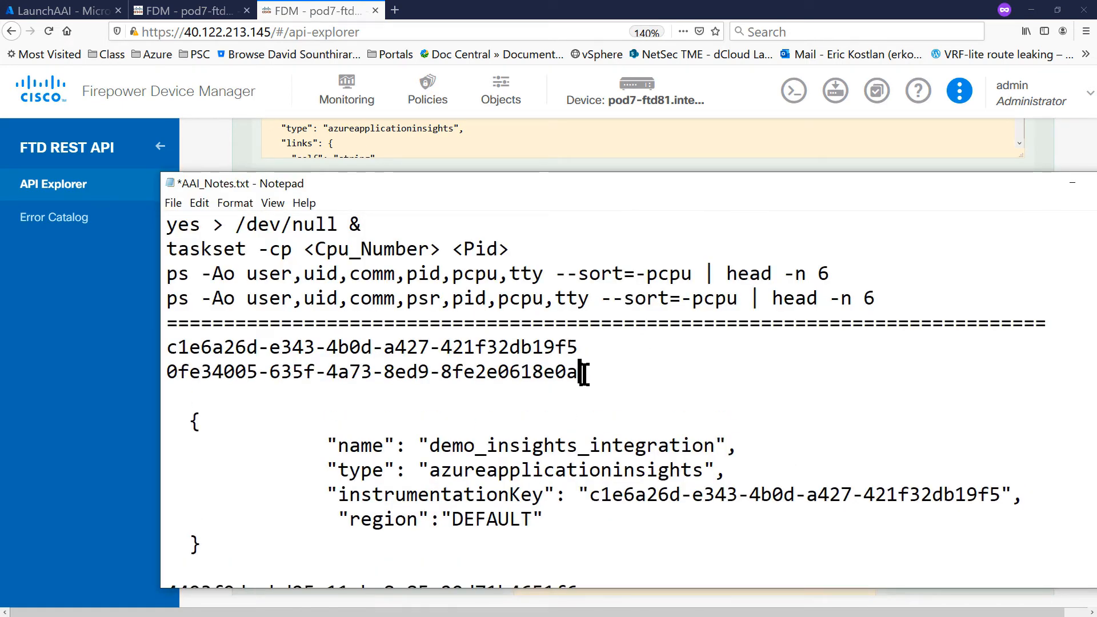
left_click_drag(579, 372, 117, 375)
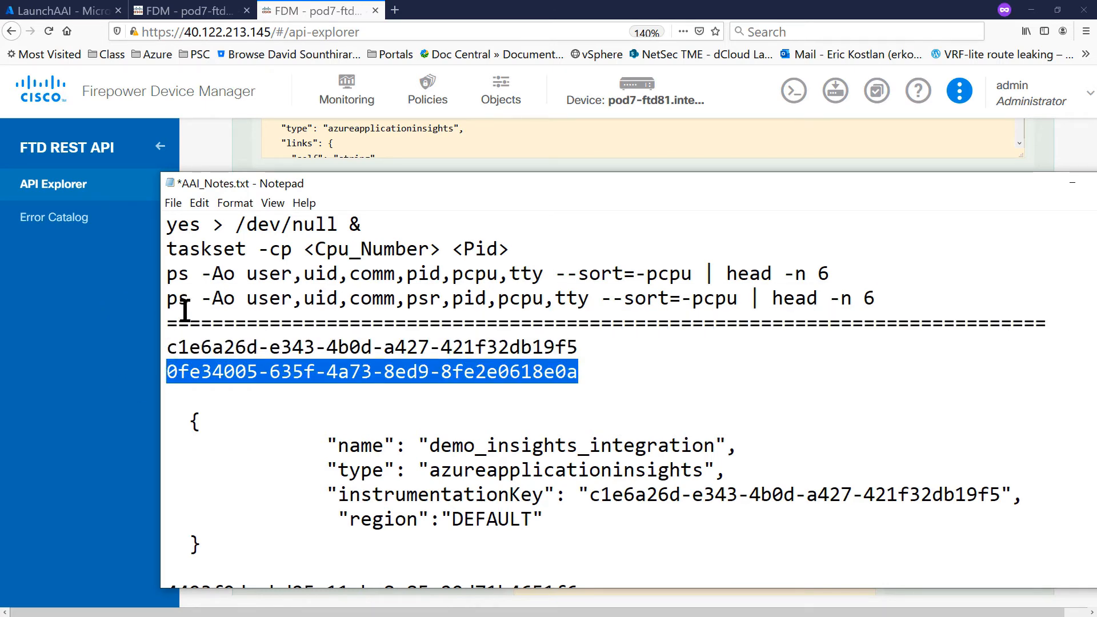
left_click_drag(590, 495, 999, 493)
key("ctrl+v")
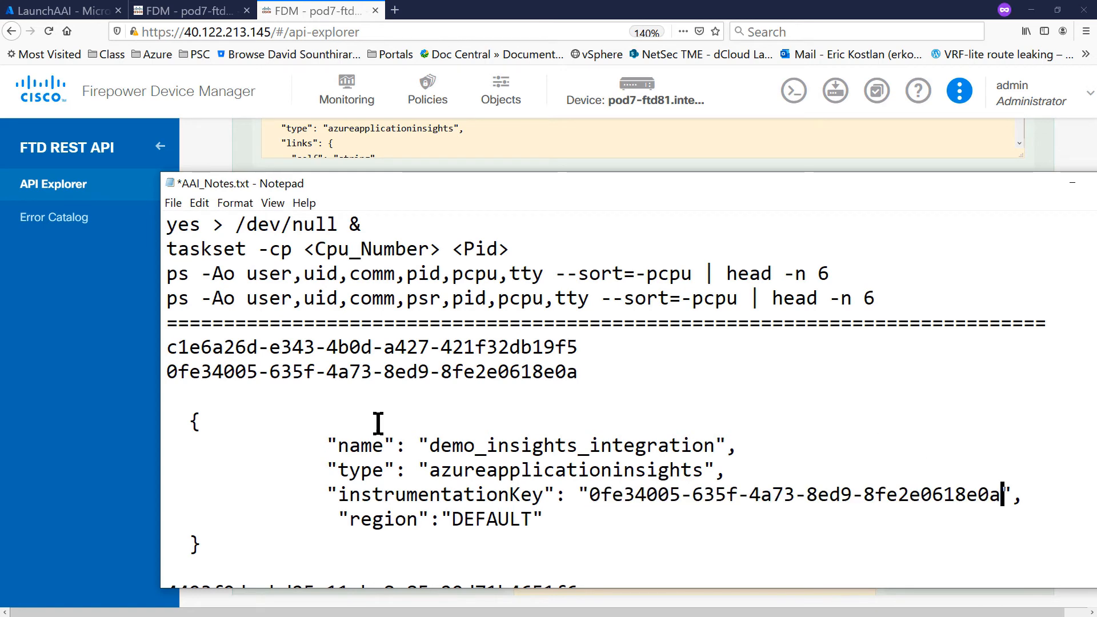
Step: Copy the demo_insights_integration JSON with its instrumentation key into the POST request body in API Explorer and send the request
left_click_drag(238, 556, 88, 421)
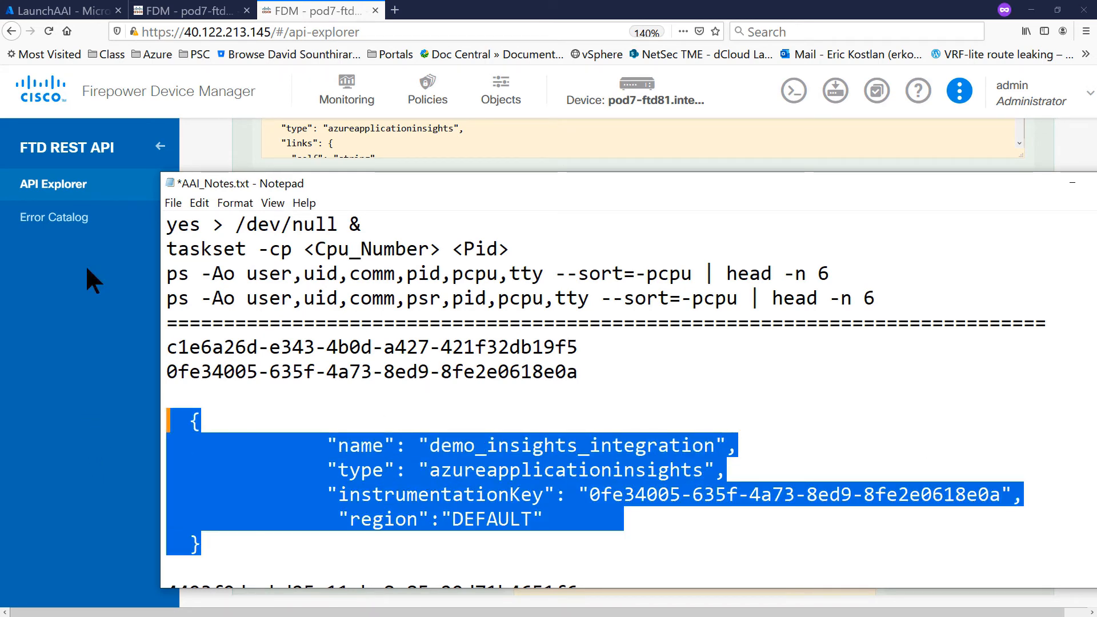
left_click(44, 333)
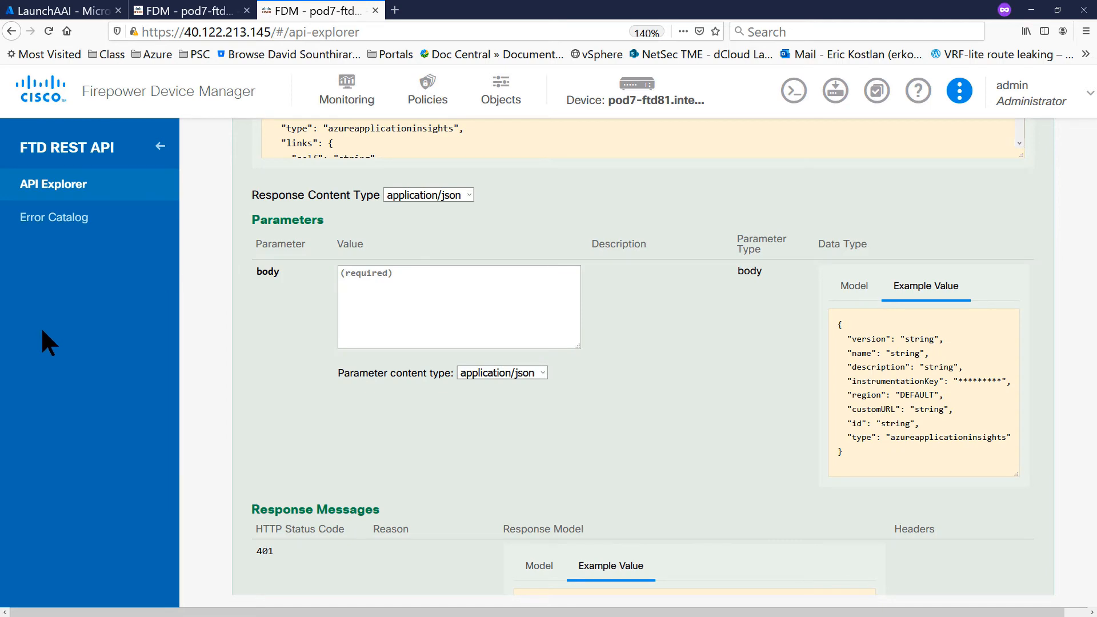
left_click(367, 277)
key("ctrl+v")
scroll(389, 403, "down", 12)
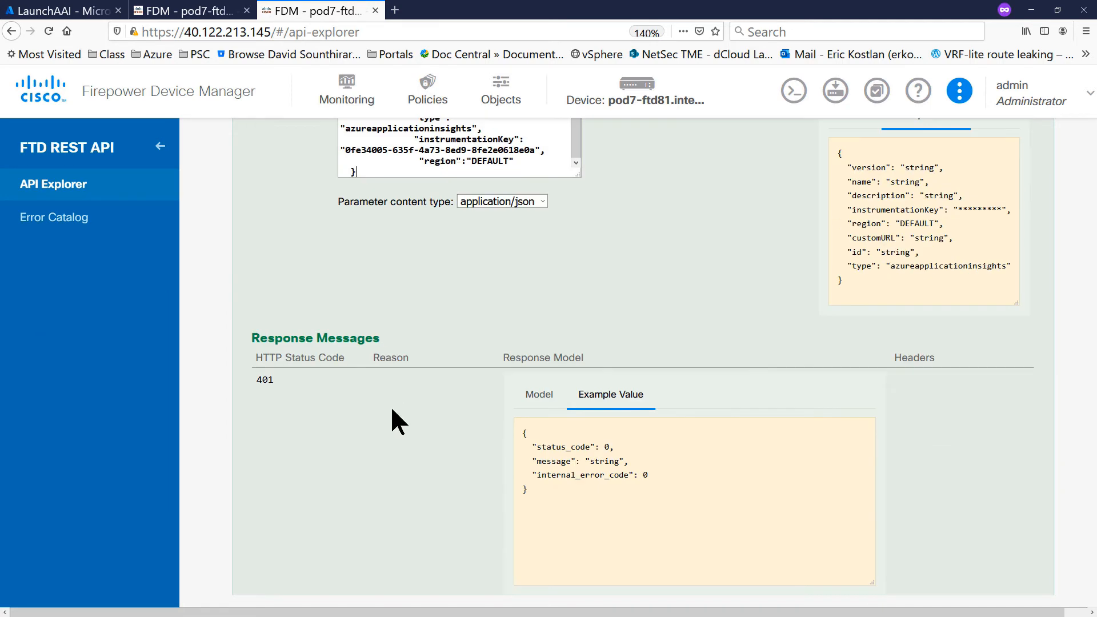
scroll(386, 410, "down", 10)
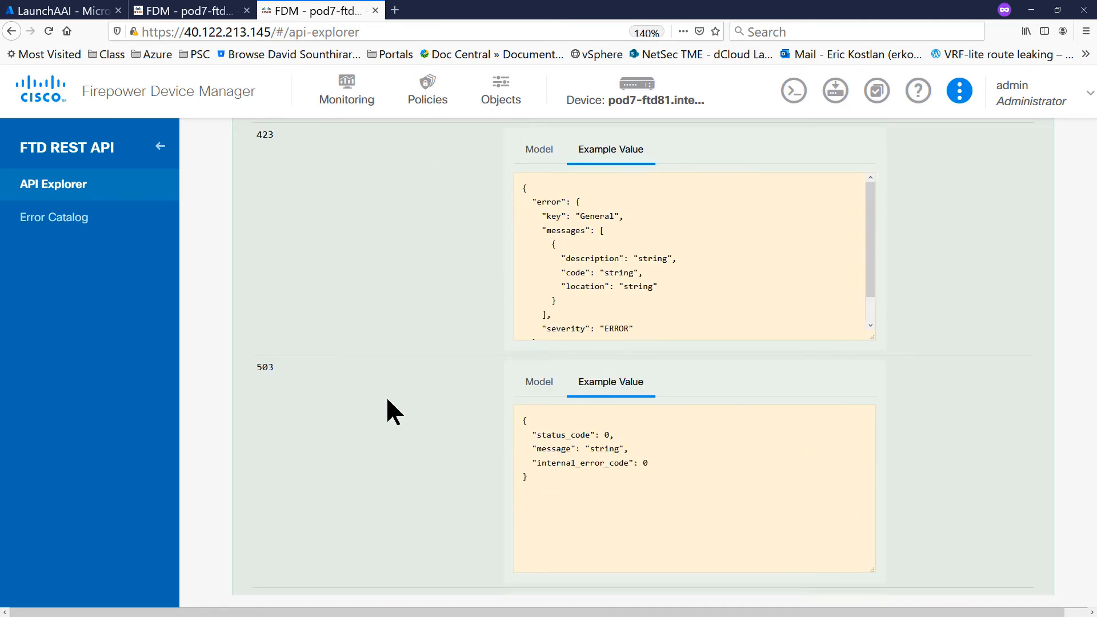
left_click(320, 429)
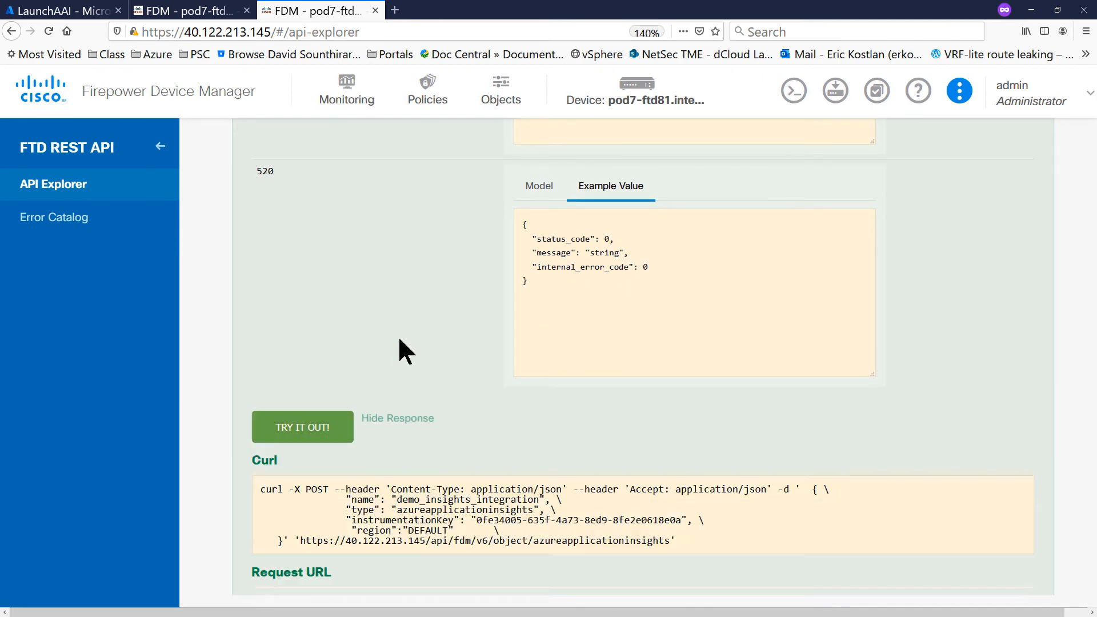
Step: Copy the id value of the demo_insights_integration object from the POST request's response body
scroll(402, 327, "down", 3)
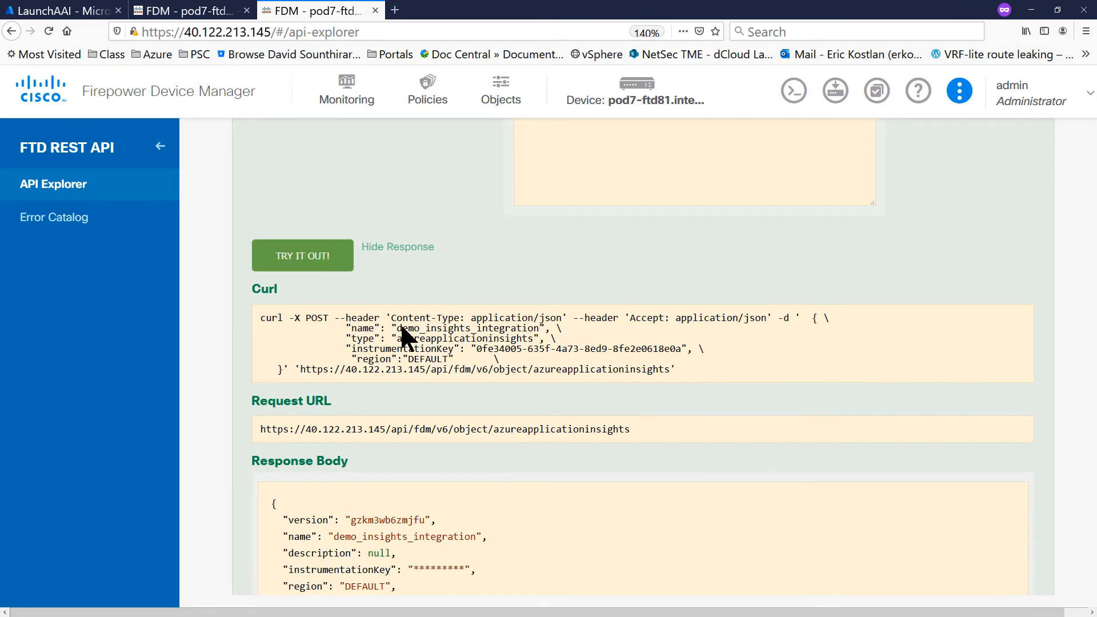
scroll(402, 328, "down", 5)
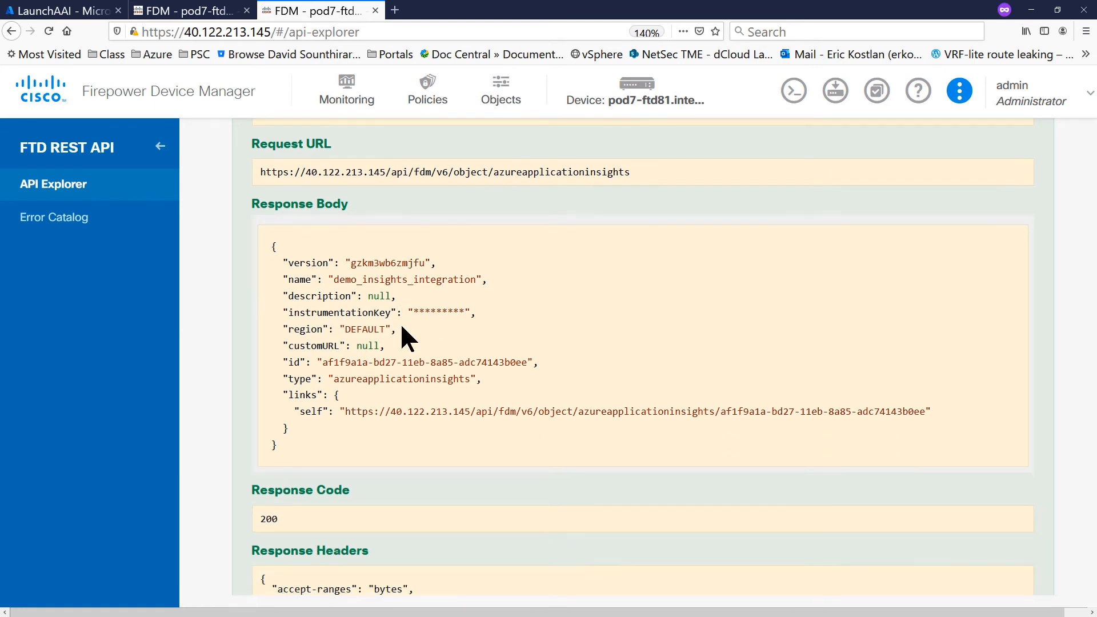
left_click_drag(322, 361, 531, 363)
key("ctrl+c")
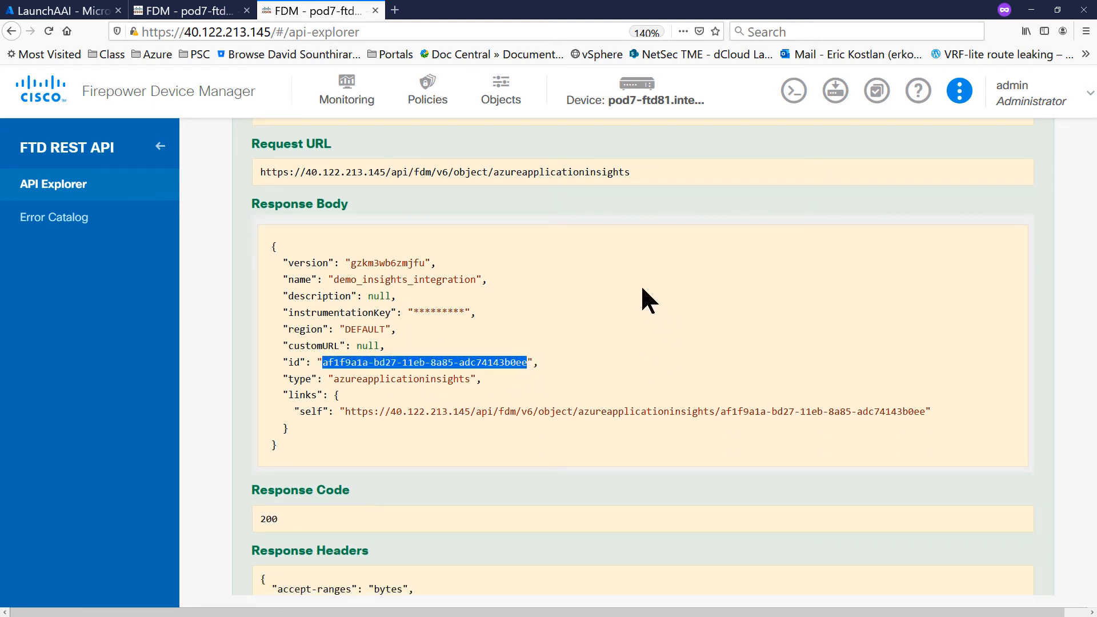
Step: Open the POST /devicesettings/default/devicemetricsintegrations method at its body parameter
scroll(580, 306, "down", 10)
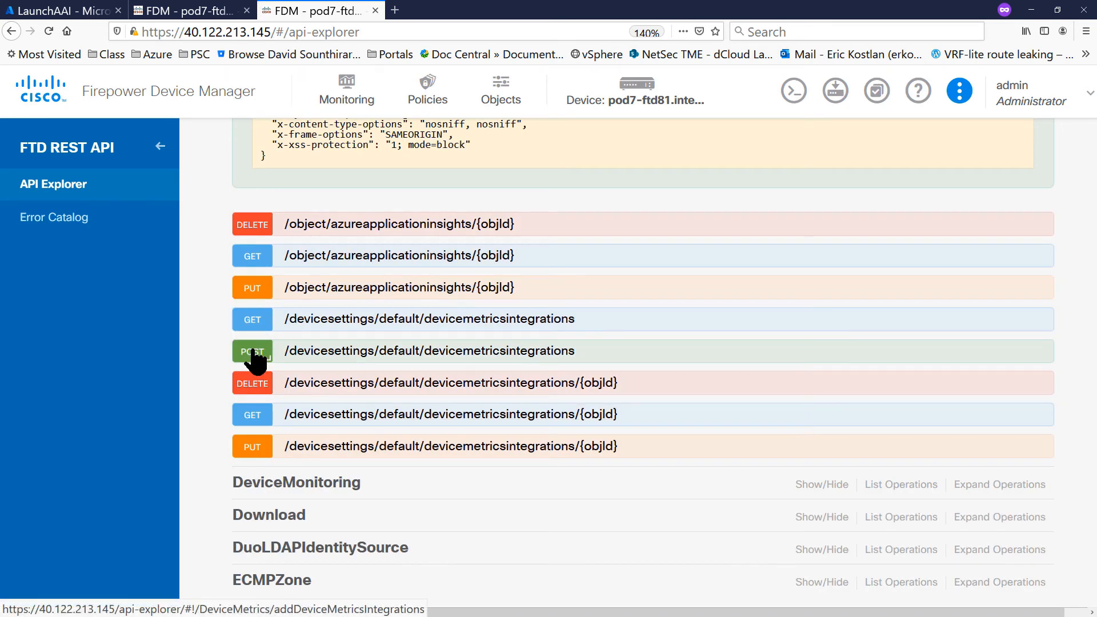
left_click(254, 354)
scroll(576, 355, "down", 4)
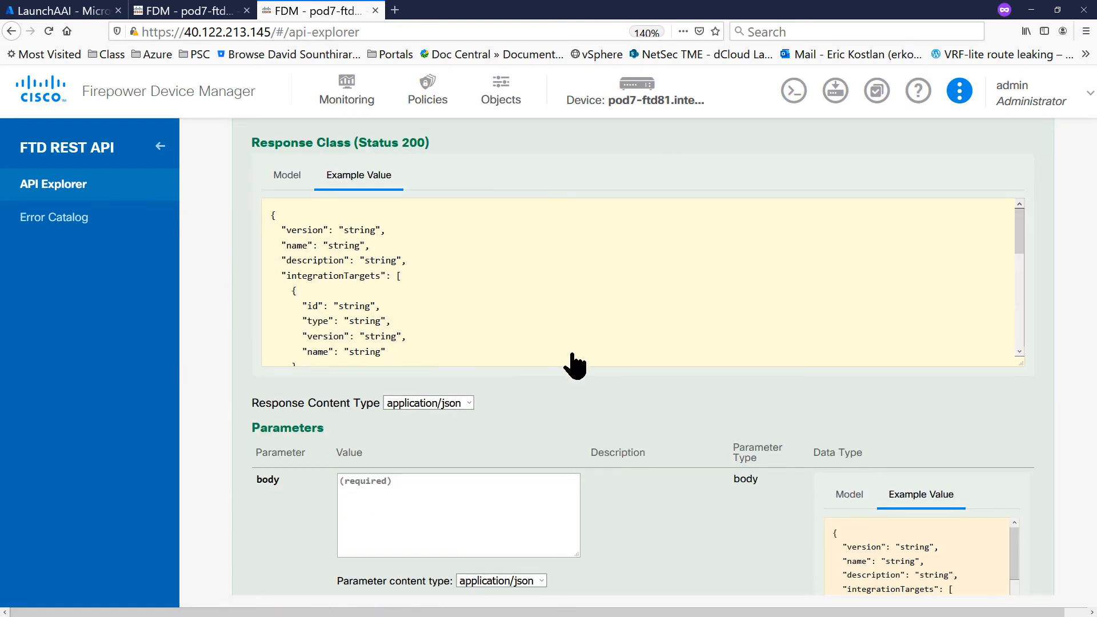
scroll(575, 360, "down", 3)
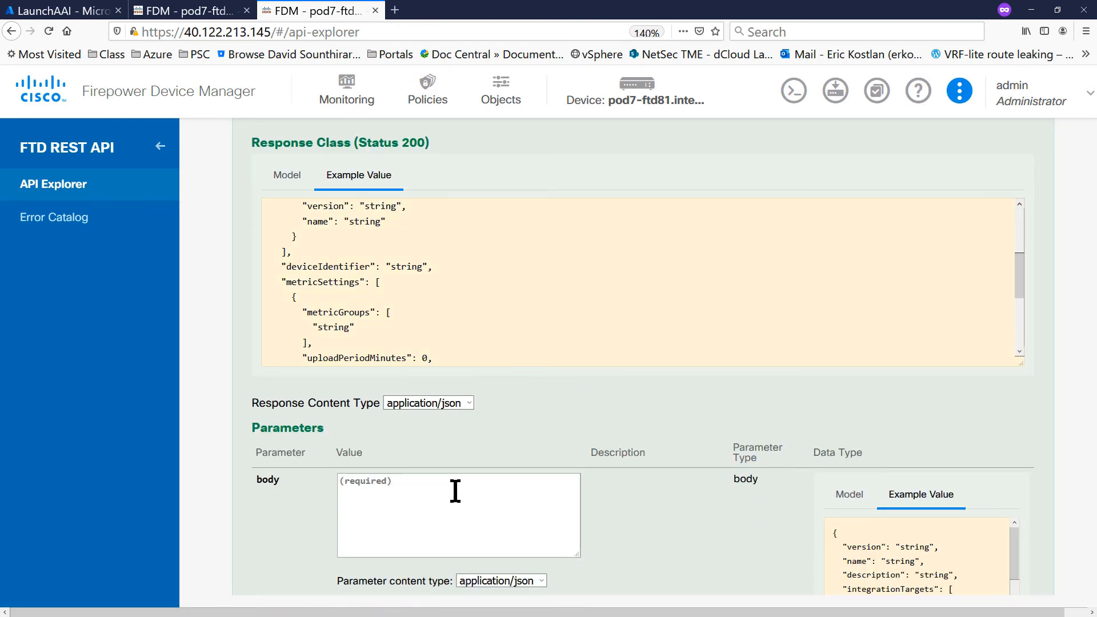
Step: Switch to AAI_Notes.txt in Notepad, paste the copied object id above the demo-device-metrics JSON and replace the integrationTargets id with it
key("alt+Tab")
scroll(565, 578, "down", 3)
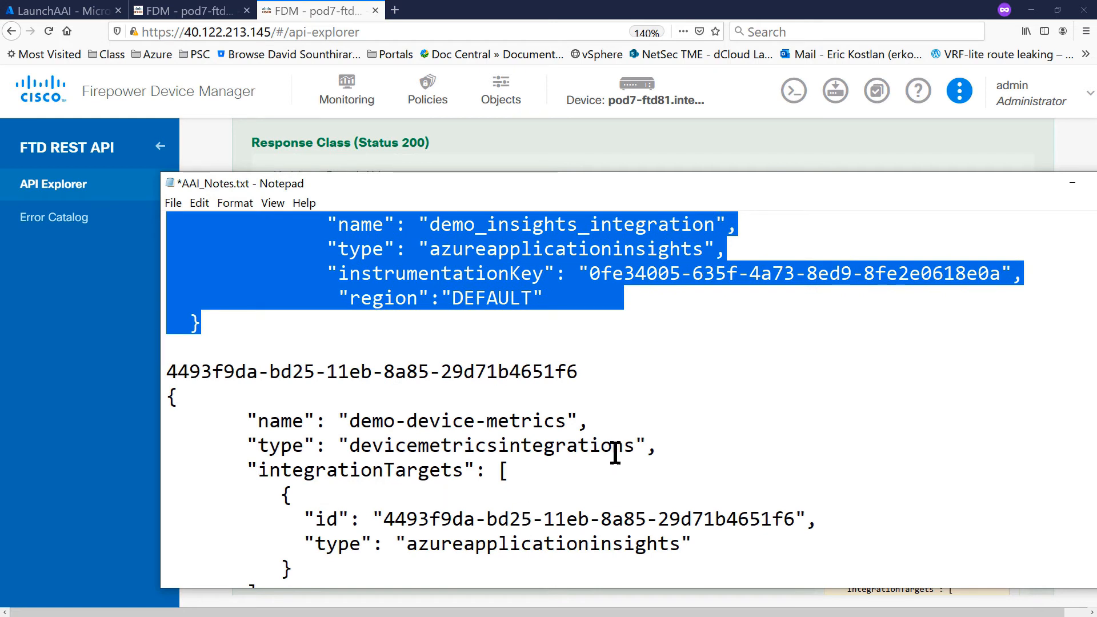
left_click(593, 370)
key("Return")
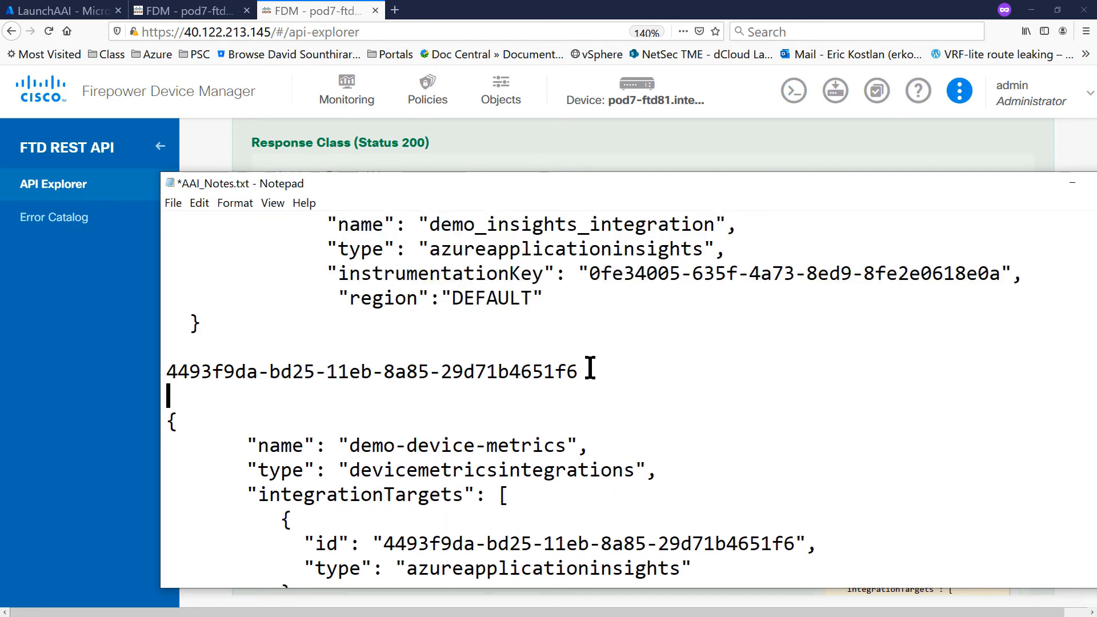
key("ctrl+v")
left_click_drag(598, 396, 167, 388)
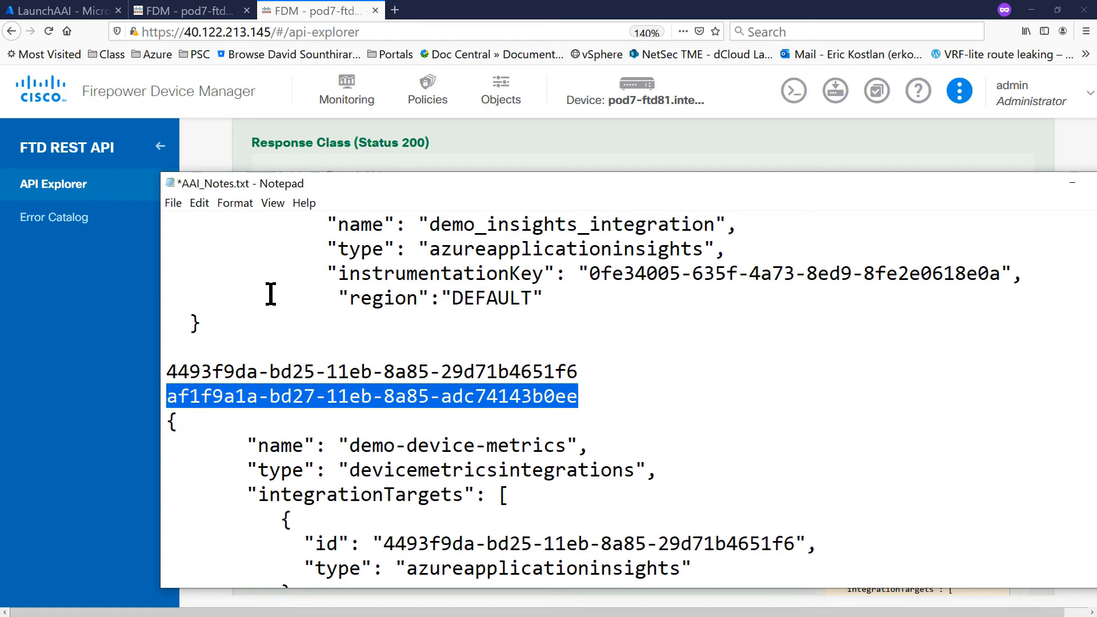
scroll(484, 366, "down", 2)
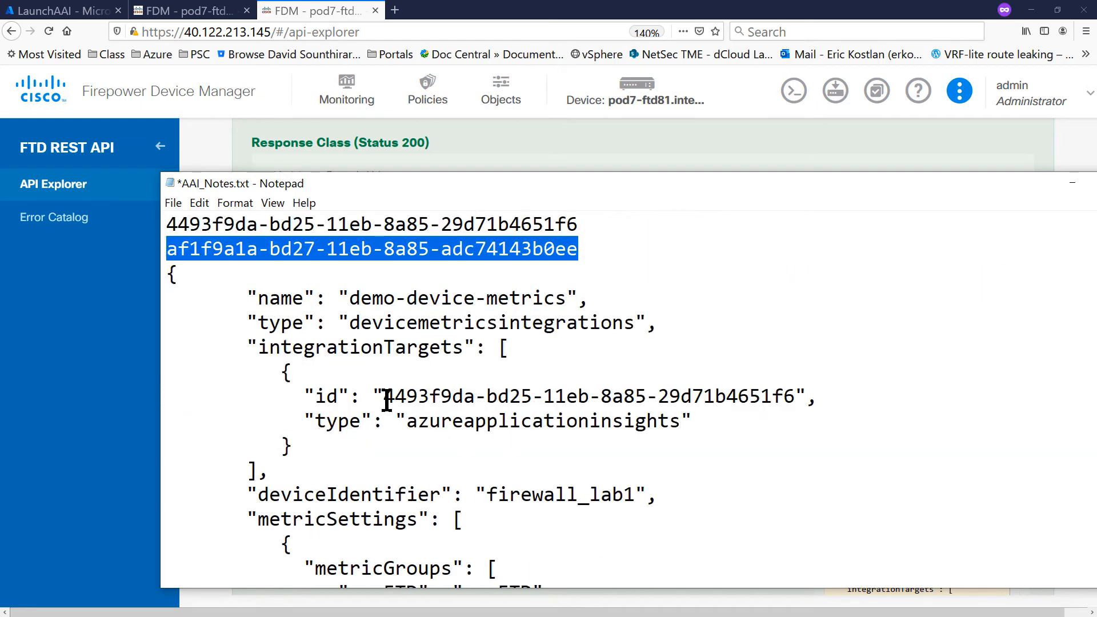
left_click_drag(384, 397, 796, 398)
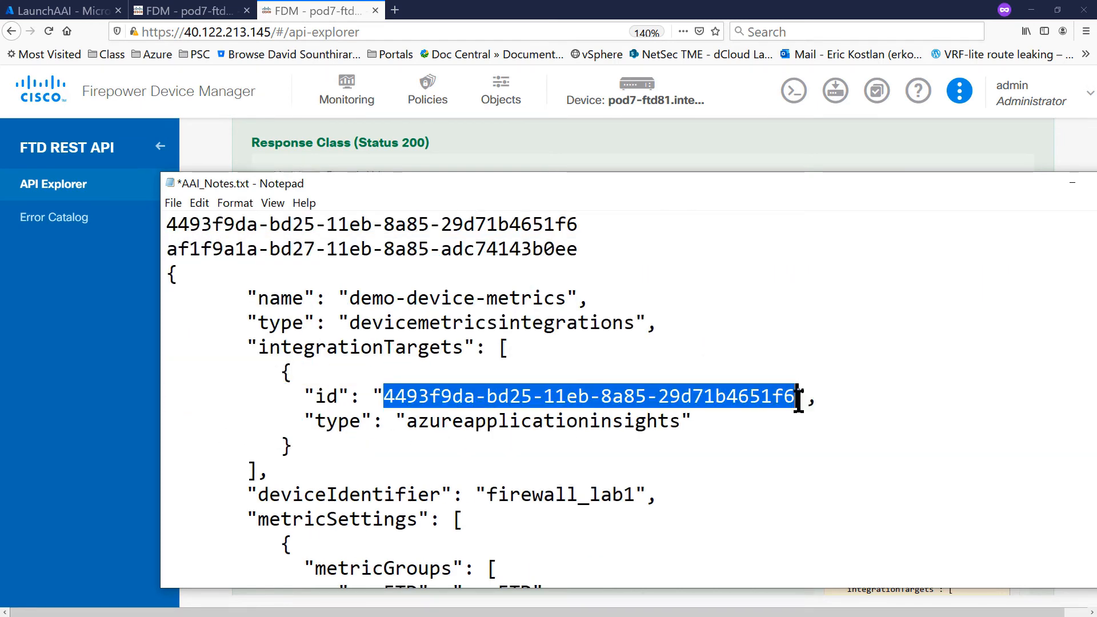
key("ctrl+v")
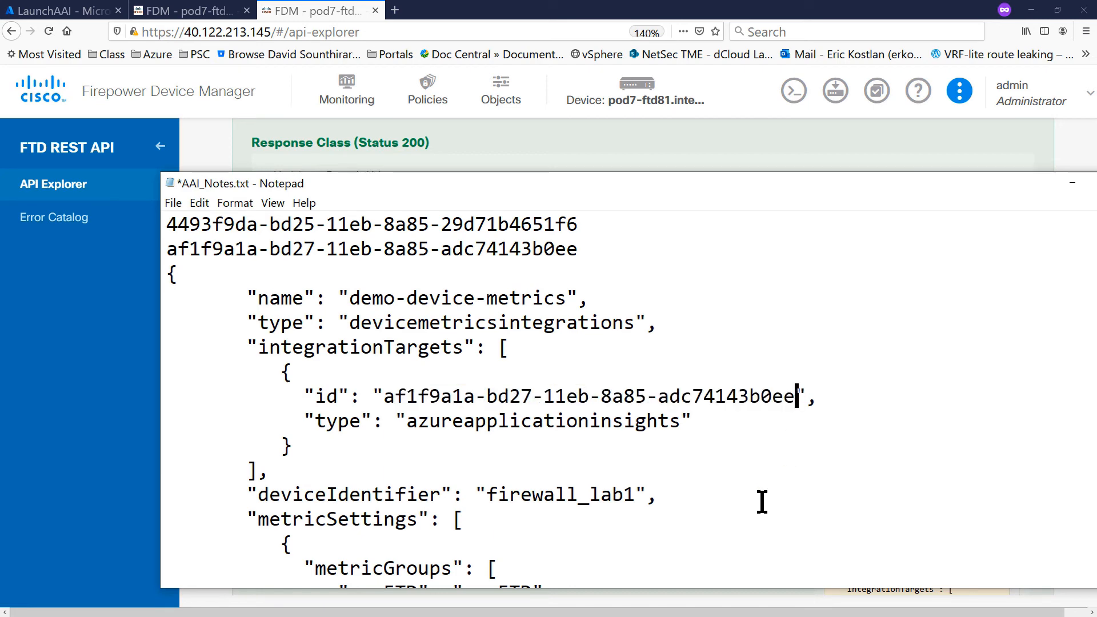
Step: Copy the demo-device-metrics JSON into the devicemetricsintegrations POST request body in API Explorer, send the request and review its response
left_click_drag(169, 272, 345, 402)
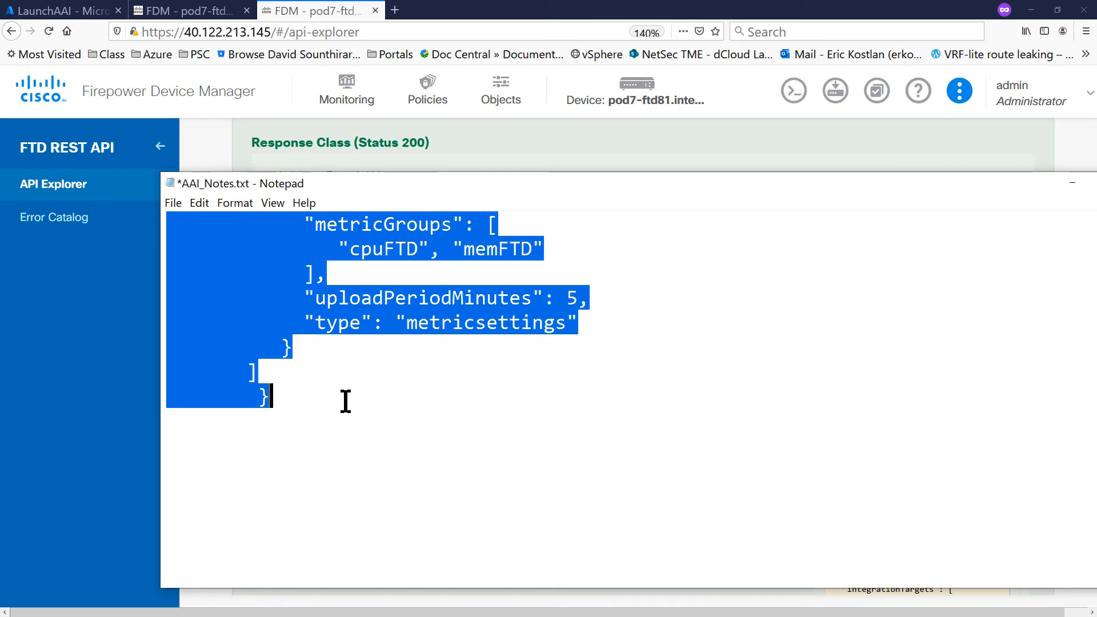
left_click(127, 451)
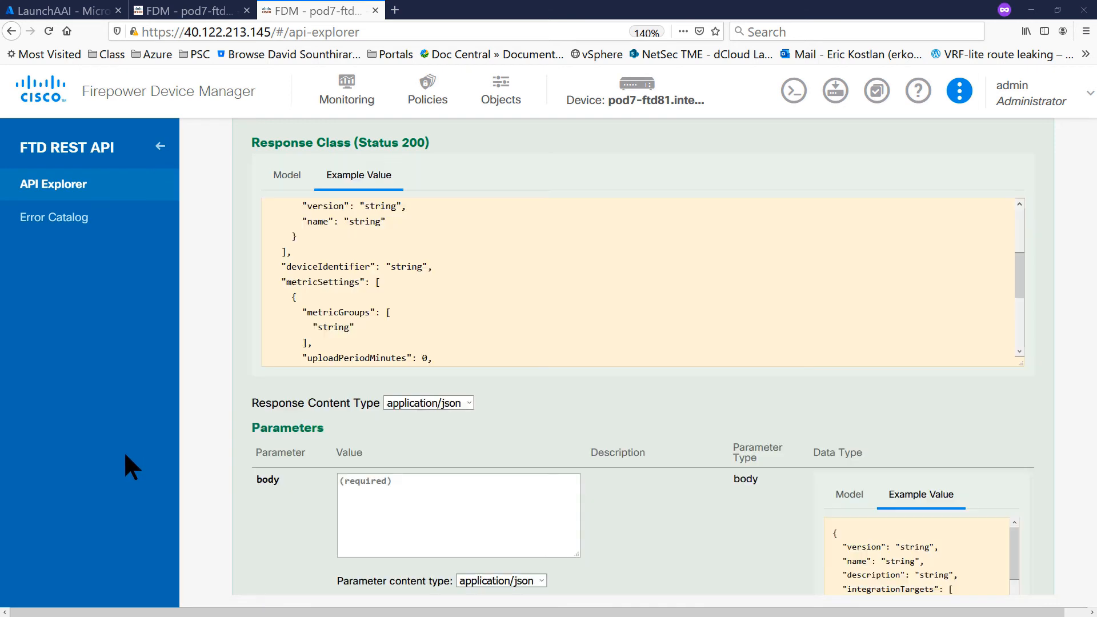
left_click(387, 487)
key("ctrl+v")
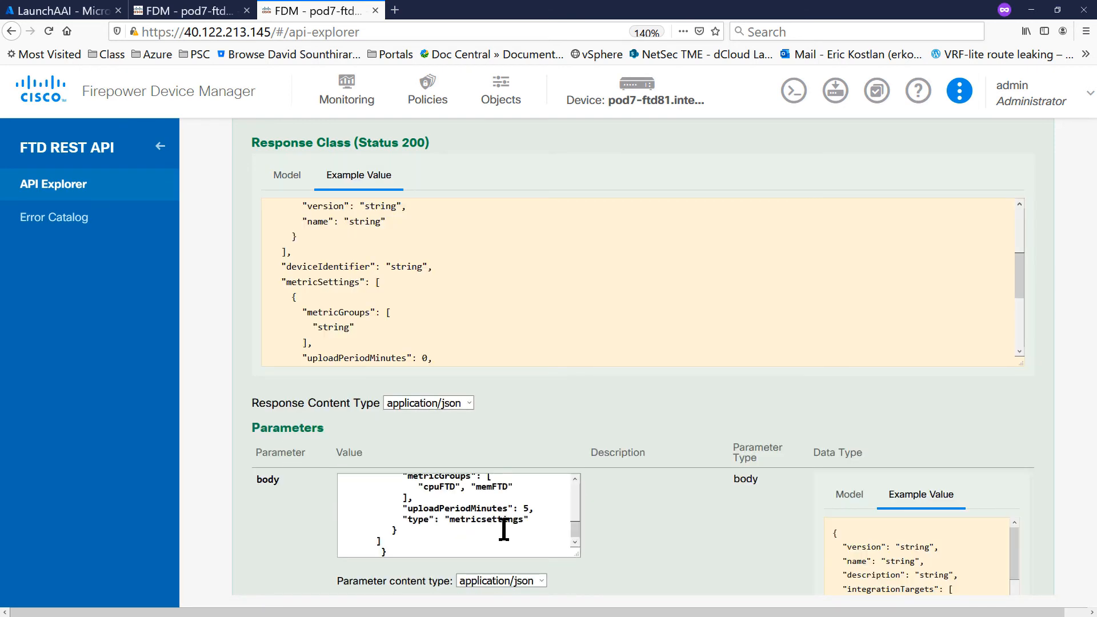
scroll(400, 468, "down", 2)
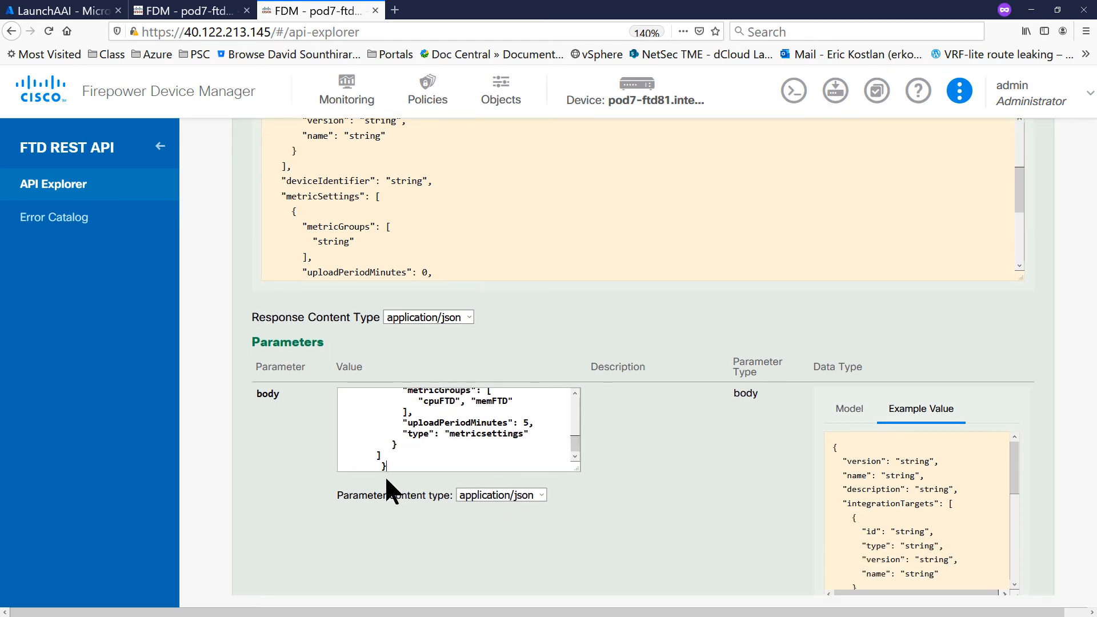
scroll(383, 479, "down", 10)
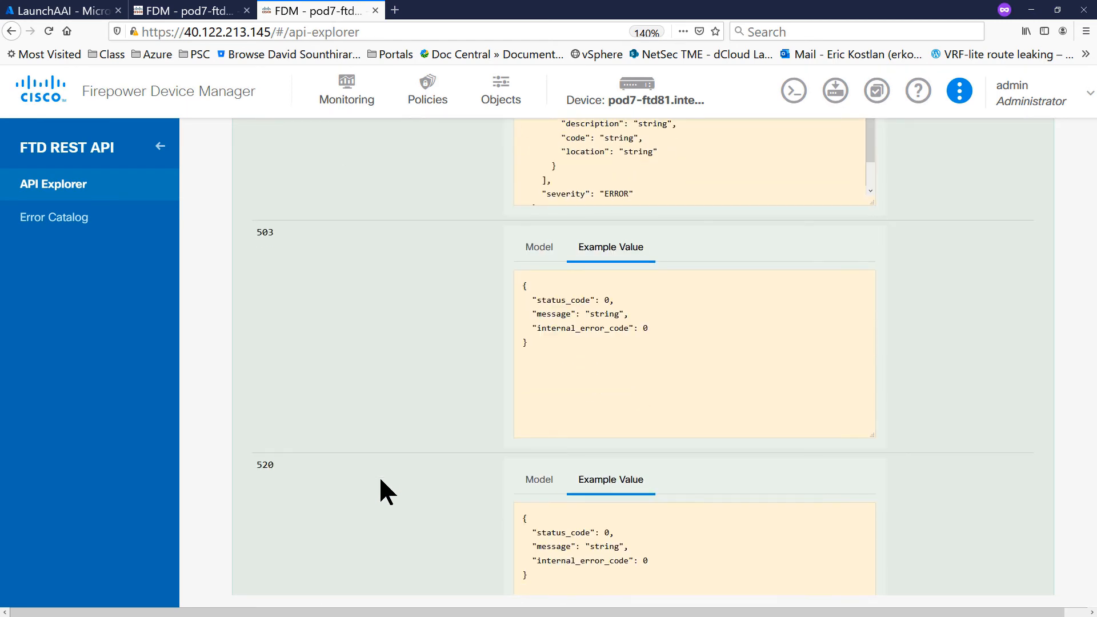
scroll(379, 489, "down", 8)
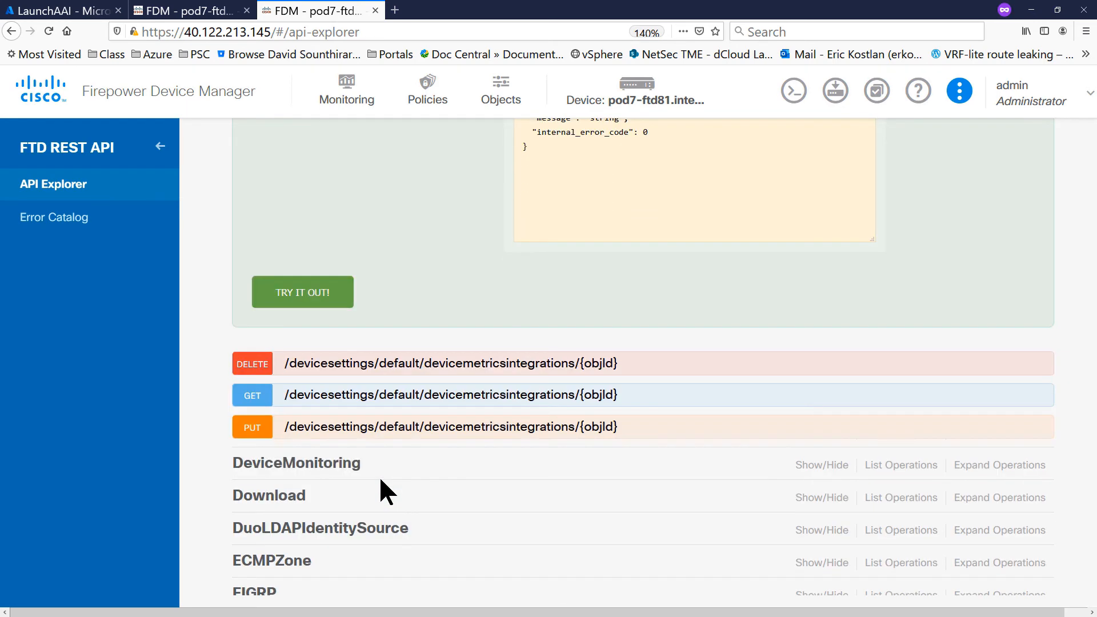
left_click(302, 295)
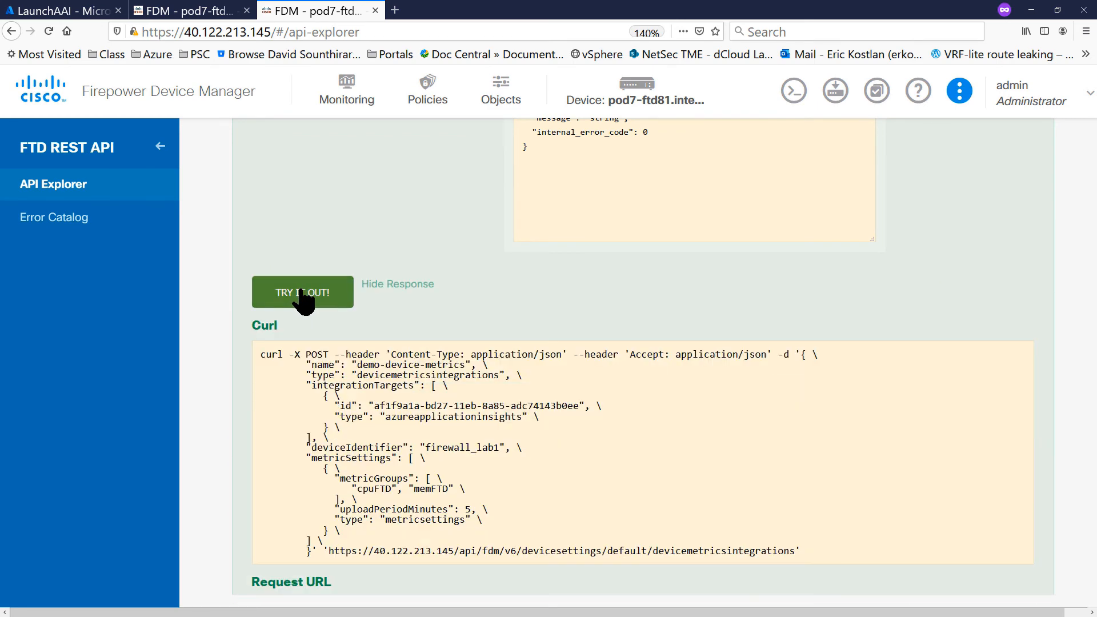
scroll(313, 318, "down", 3)
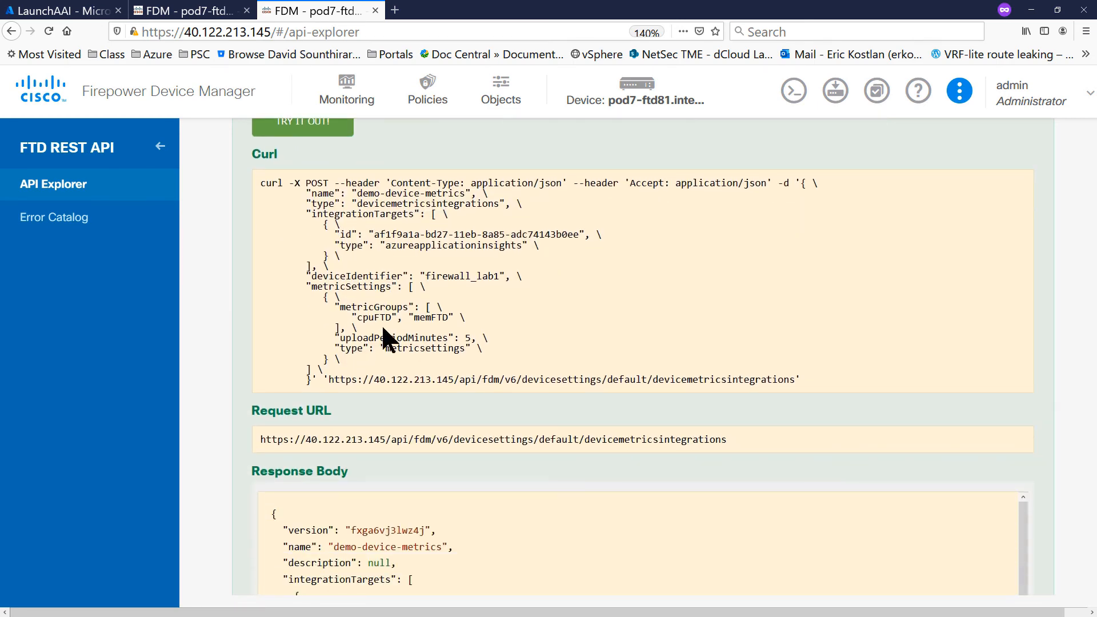
scroll(384, 338, "down", 4)
scroll(382, 325, "down", 4)
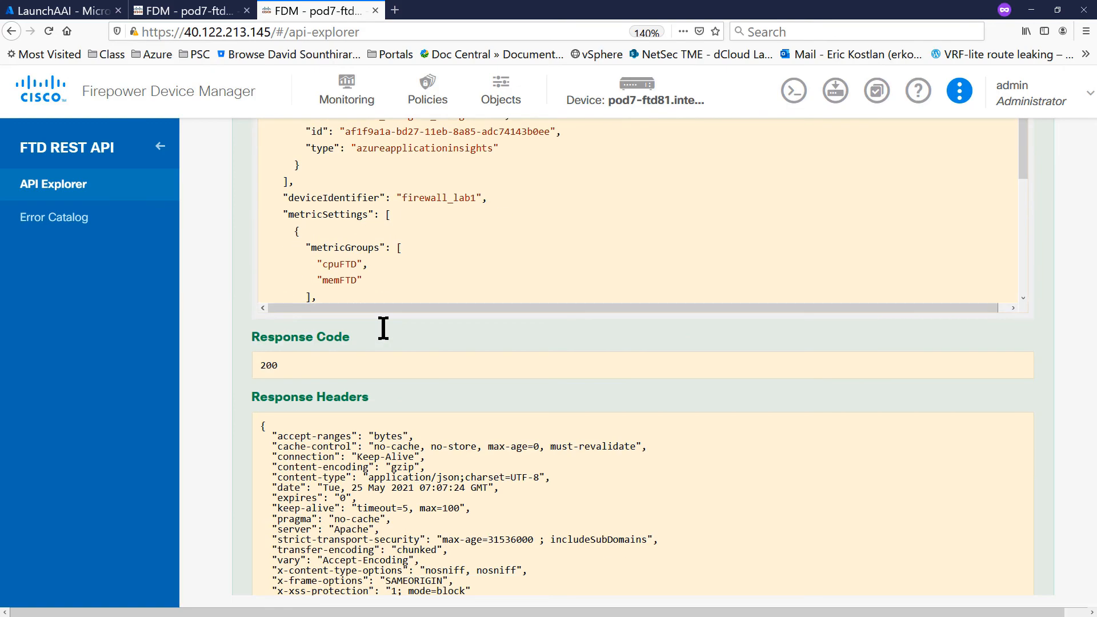
scroll(383, 328, "down", 1)
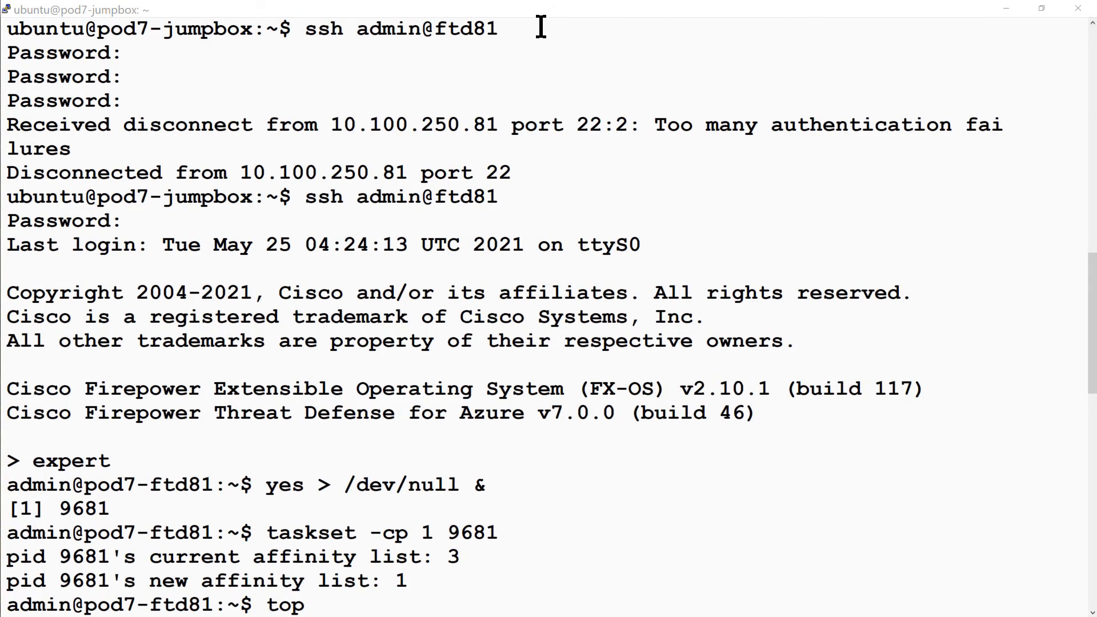
Step: Switch to the pod7-jumpbox terminal and examine the ssh login, the yes > /dev/null & and taskset commands, and the yes process in the top output
left_click(541, 27)
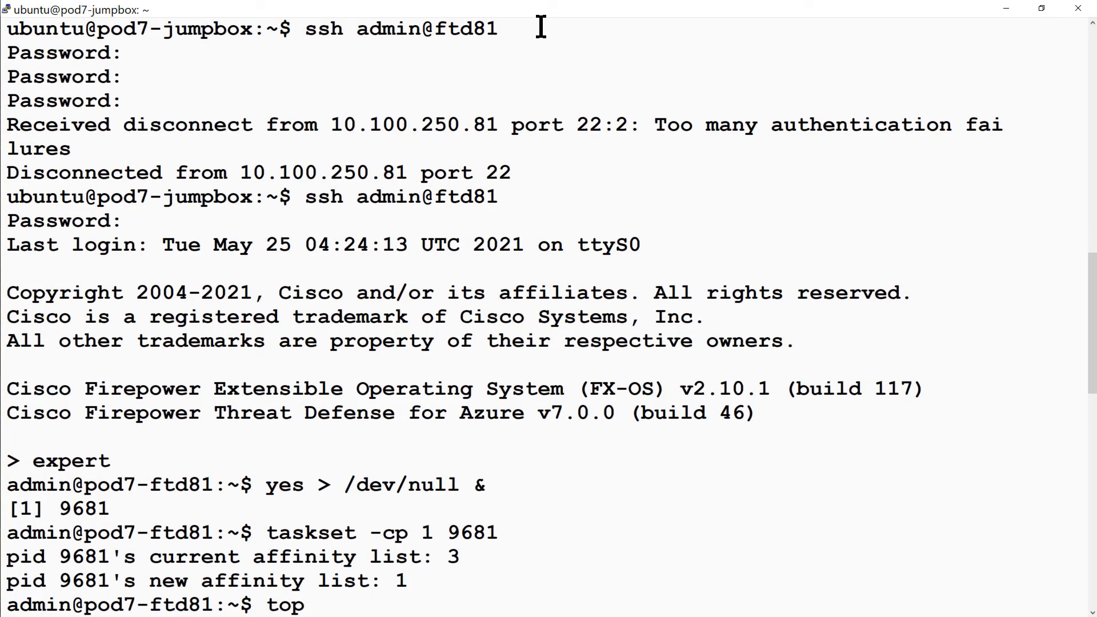
double_click(542, 27)
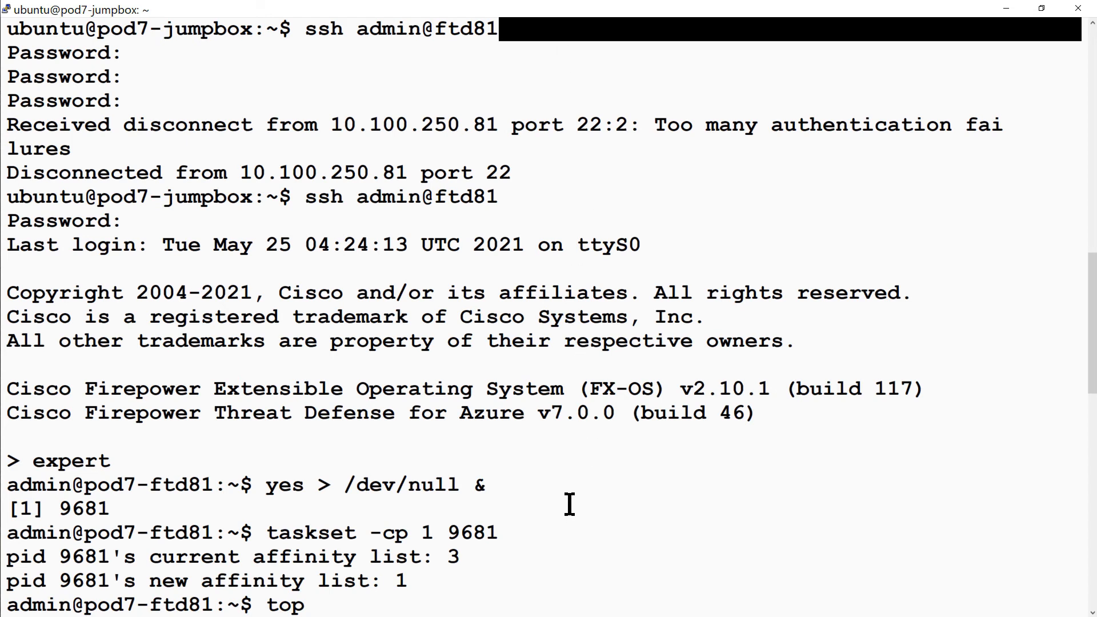
double_click(550, 487)
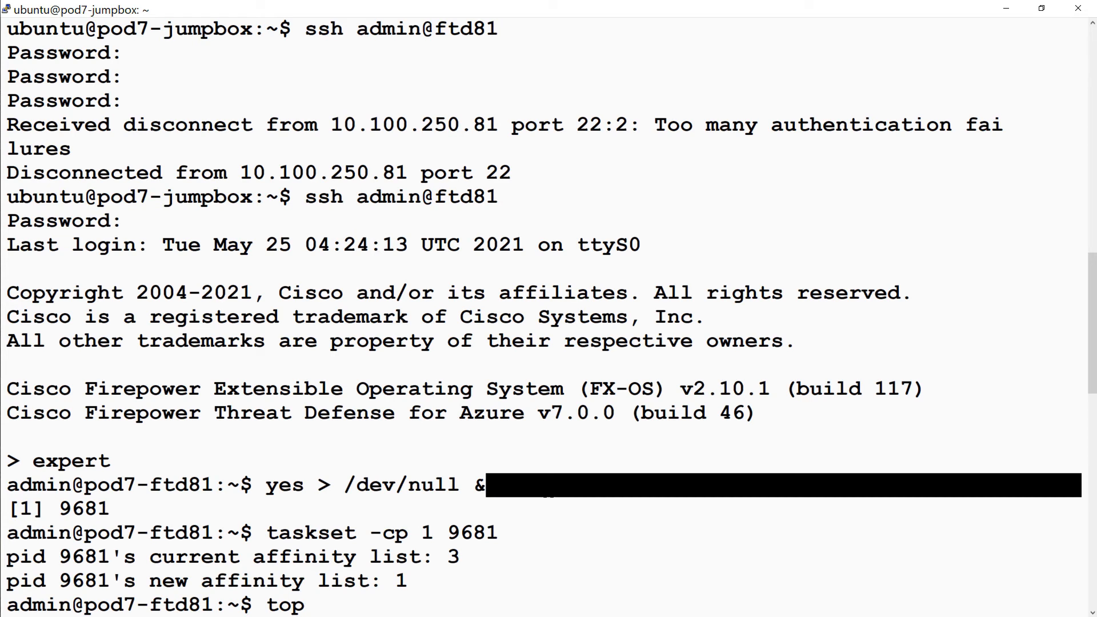
double_click(555, 532)
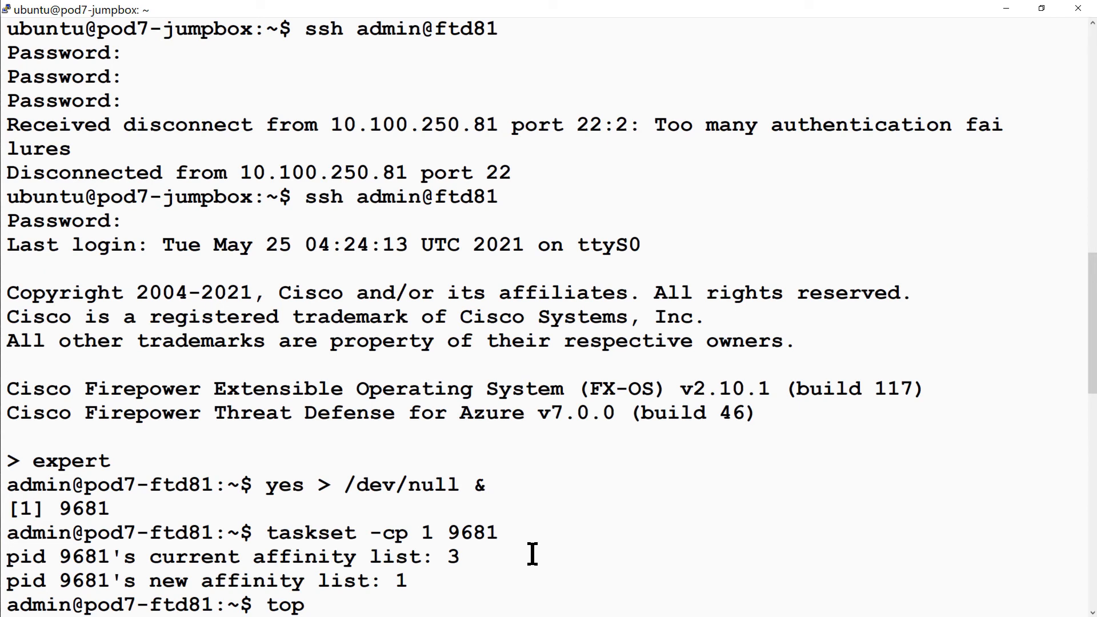
double_click(544, 557)
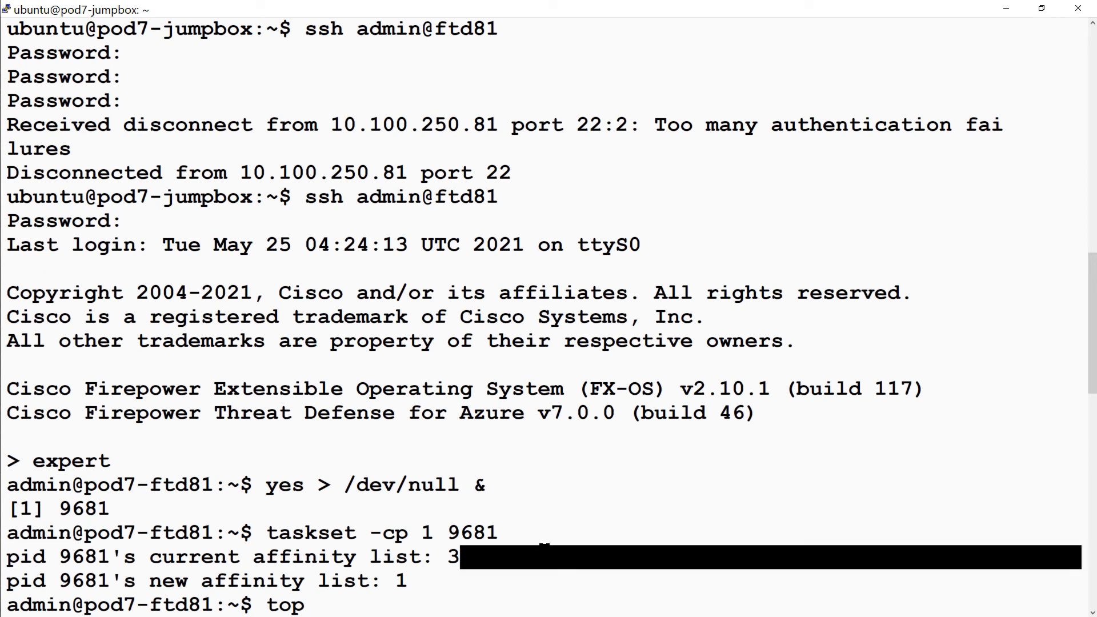
double_click(501, 584)
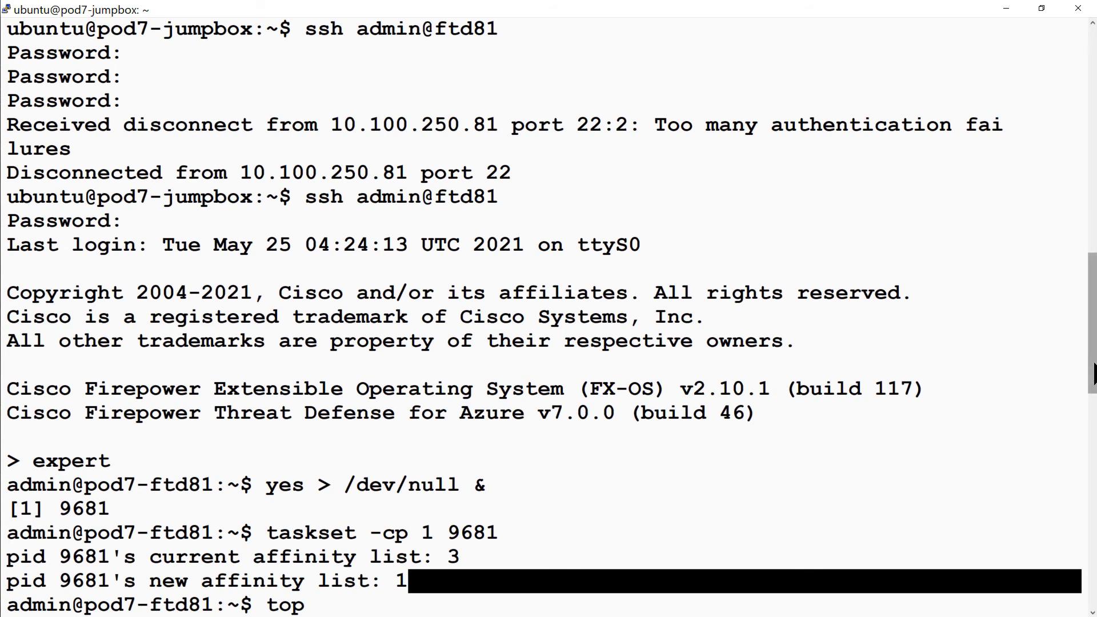
key("Return")
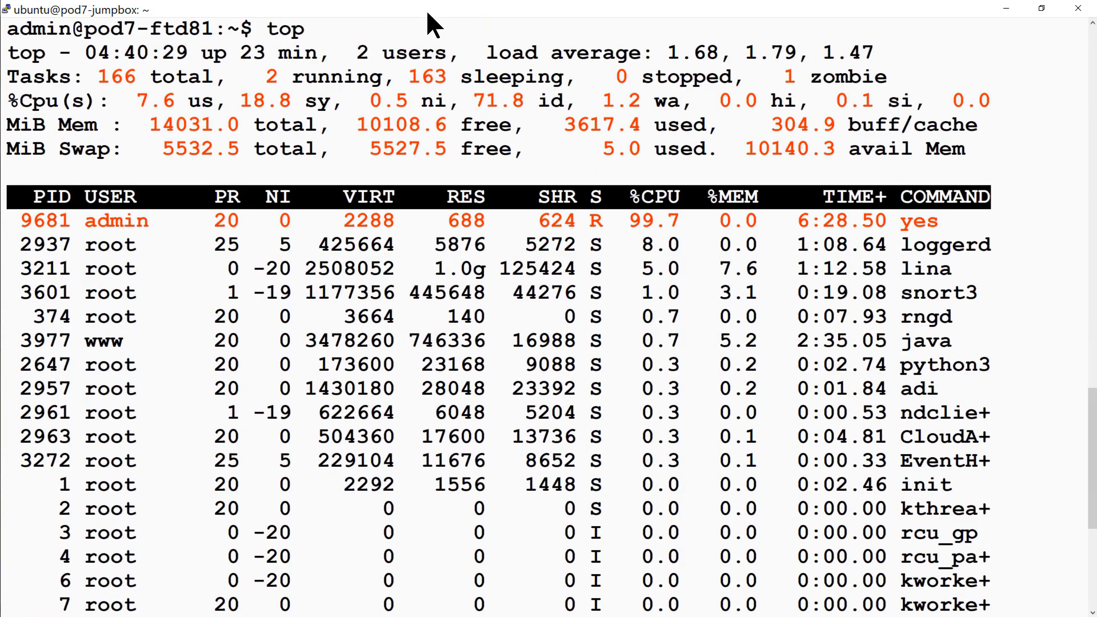
double_click(362, 31)
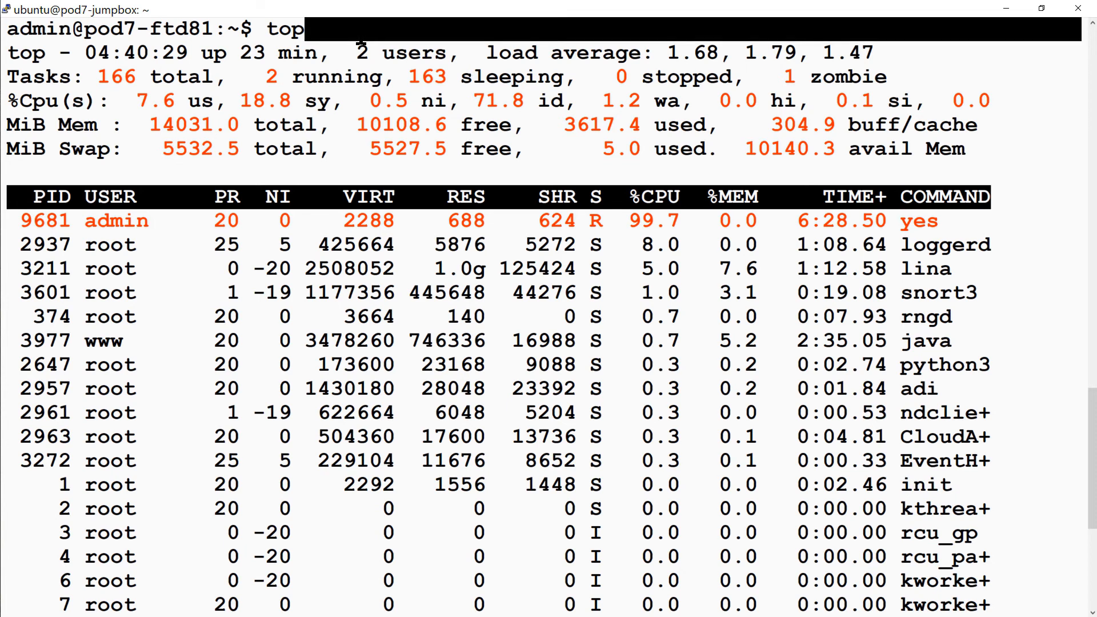
double_click(954, 224)
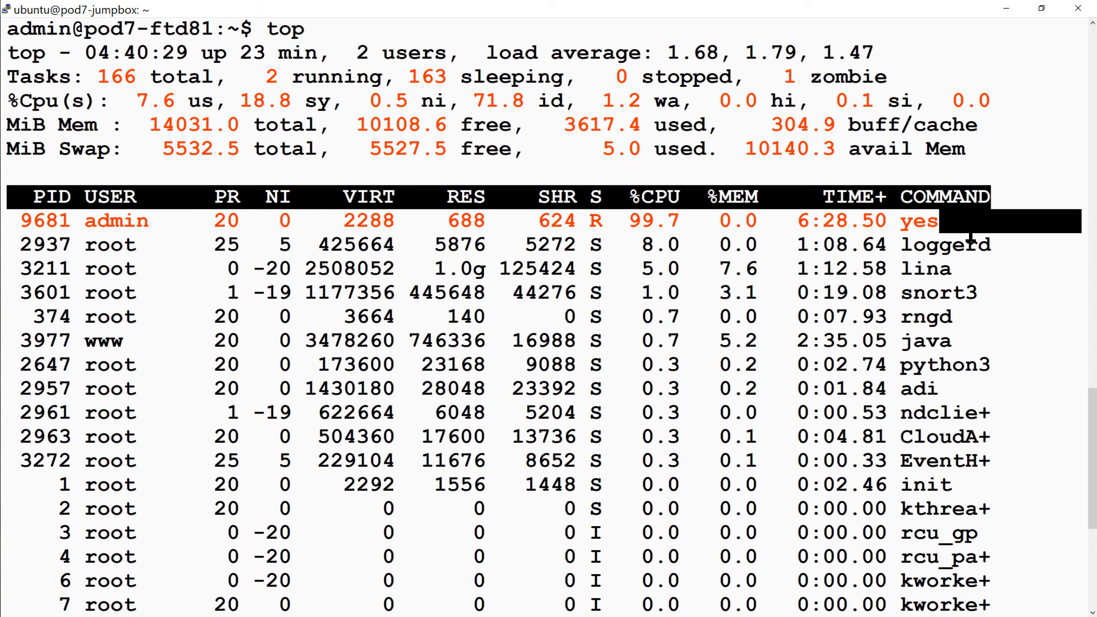
double_click(1005, 297)
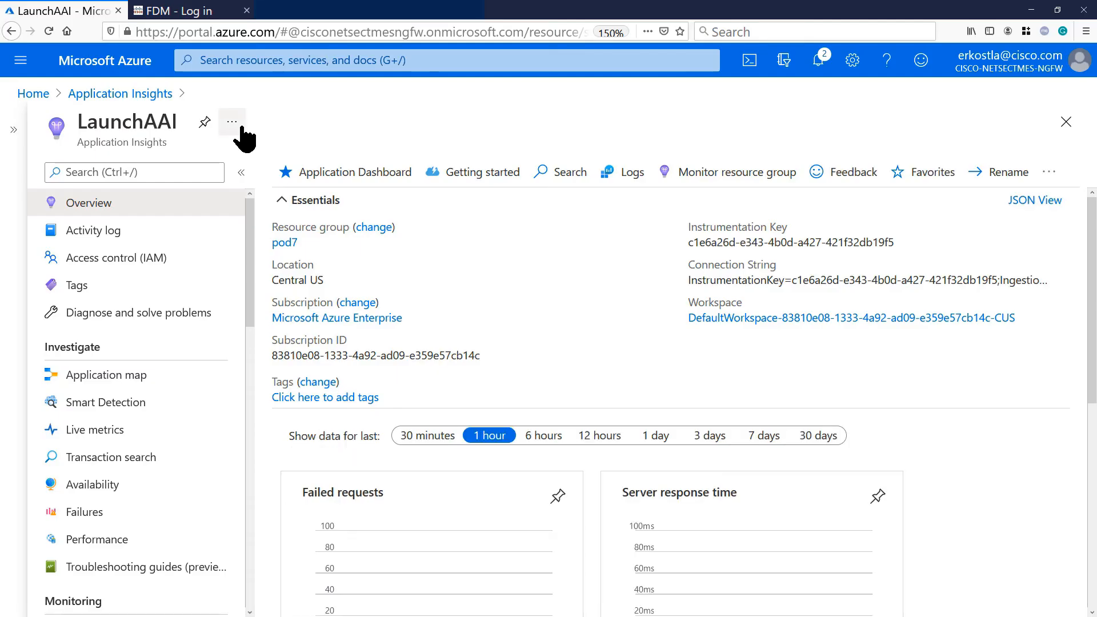
Step: Open the Metrics page of the LaunchAAI resource and chart the custom cpu_gauge metric
left_click_drag(250, 289, 286, 404)
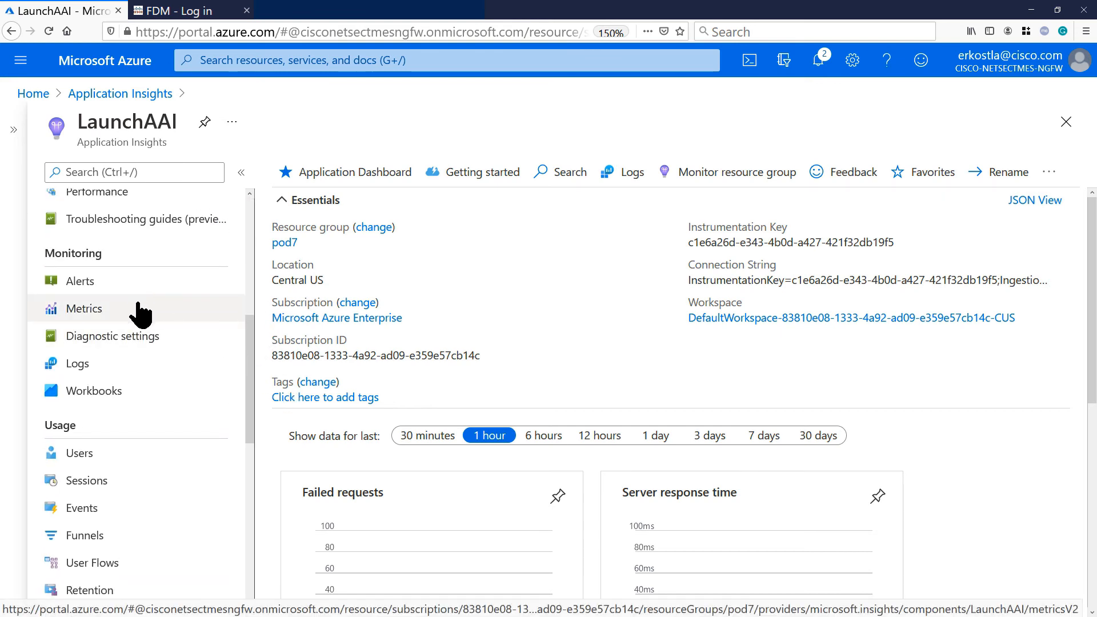
left_click(140, 314)
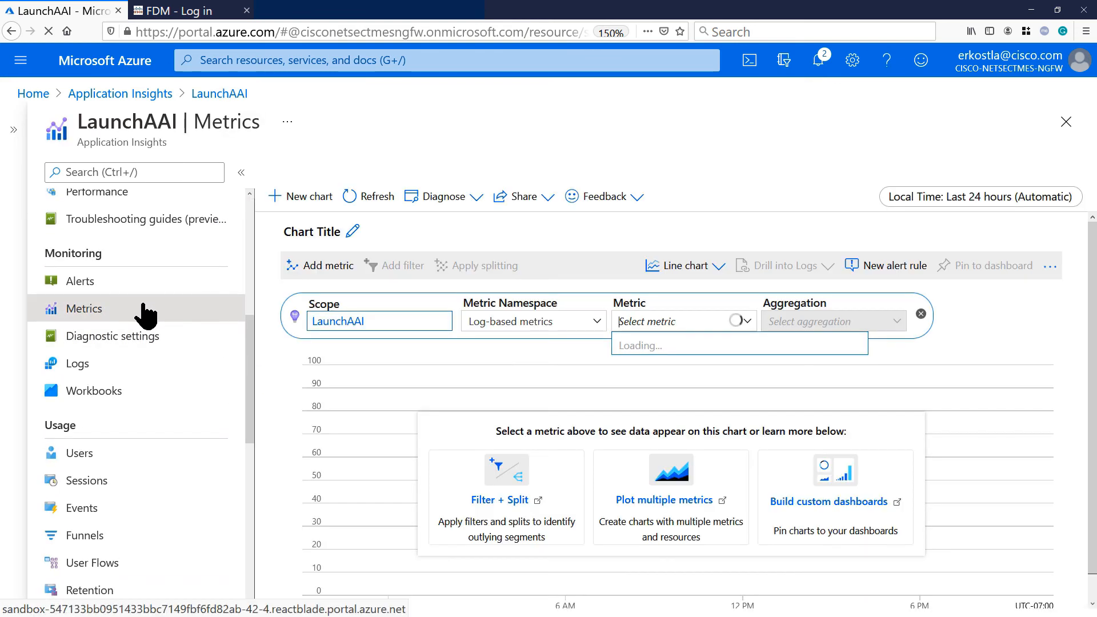
left_click(702, 321)
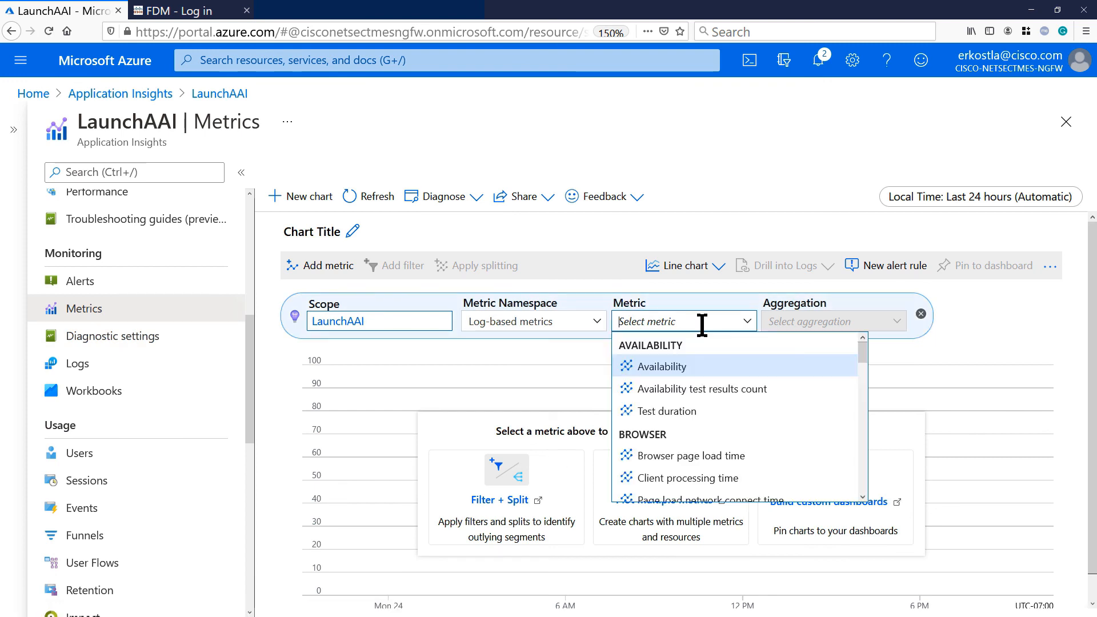
scroll(684, 418, "down", 5)
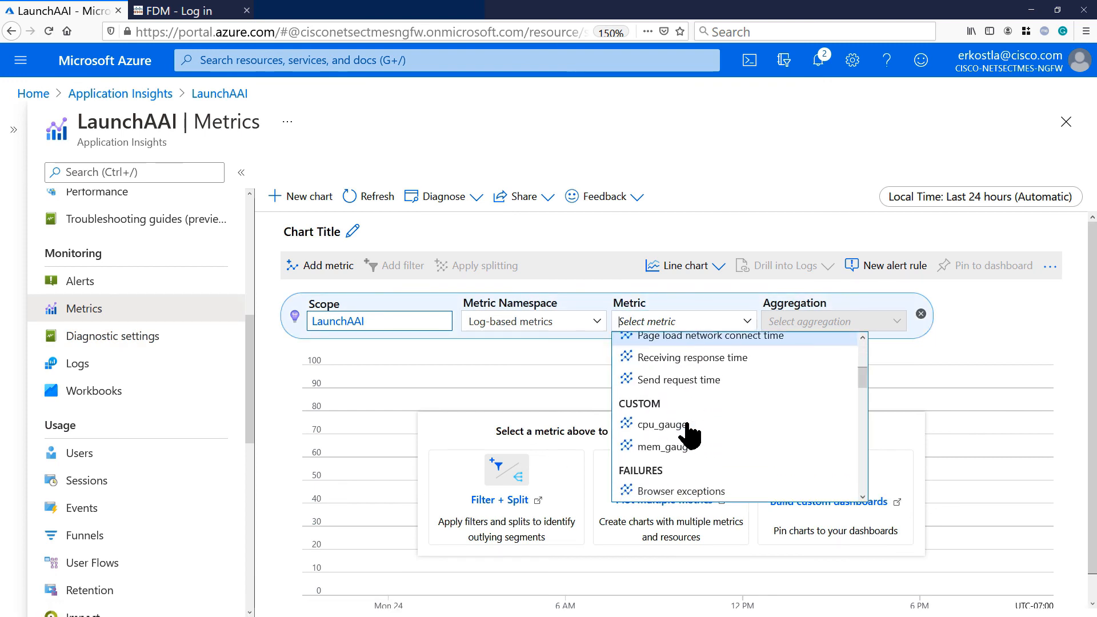
left_click(686, 424)
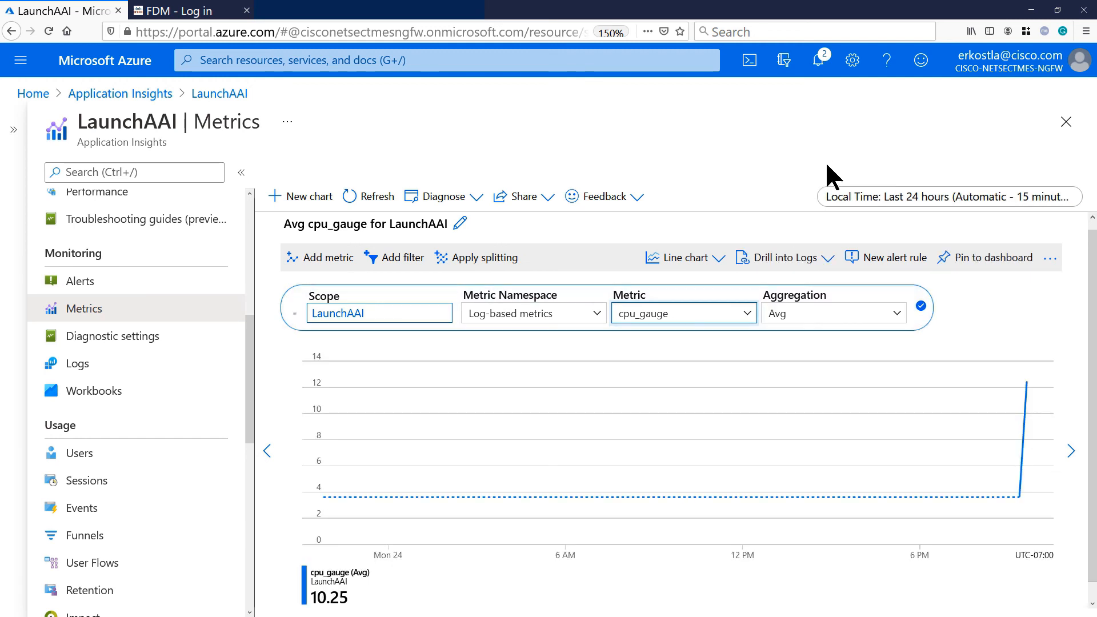
Step: Limit the cpu_gauge chart's time range to the last 30 minutes
left_click(866, 211)
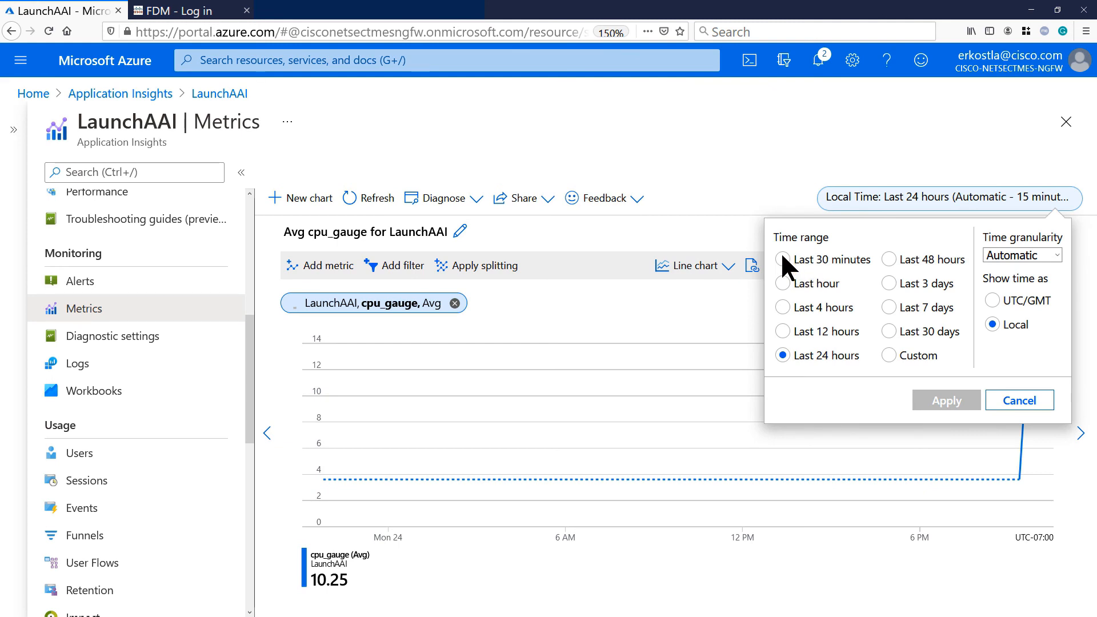
left_click(783, 258)
left_click(953, 407)
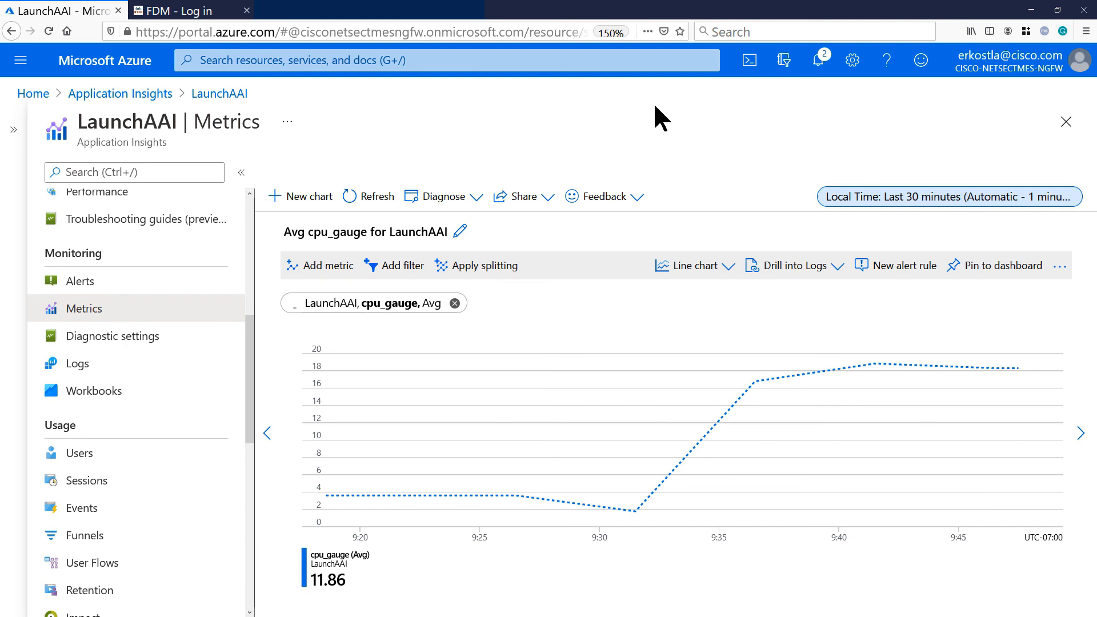
Step: Apply splitting to the cpu_gauge chart by the cpu value
left_click(491, 264)
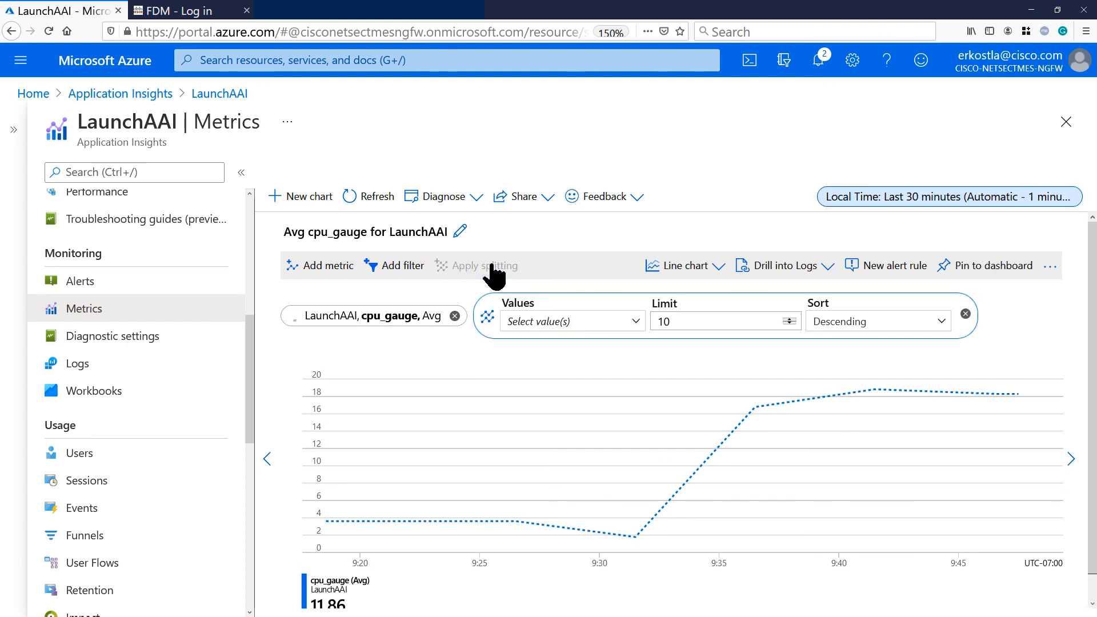
left_click(637, 324)
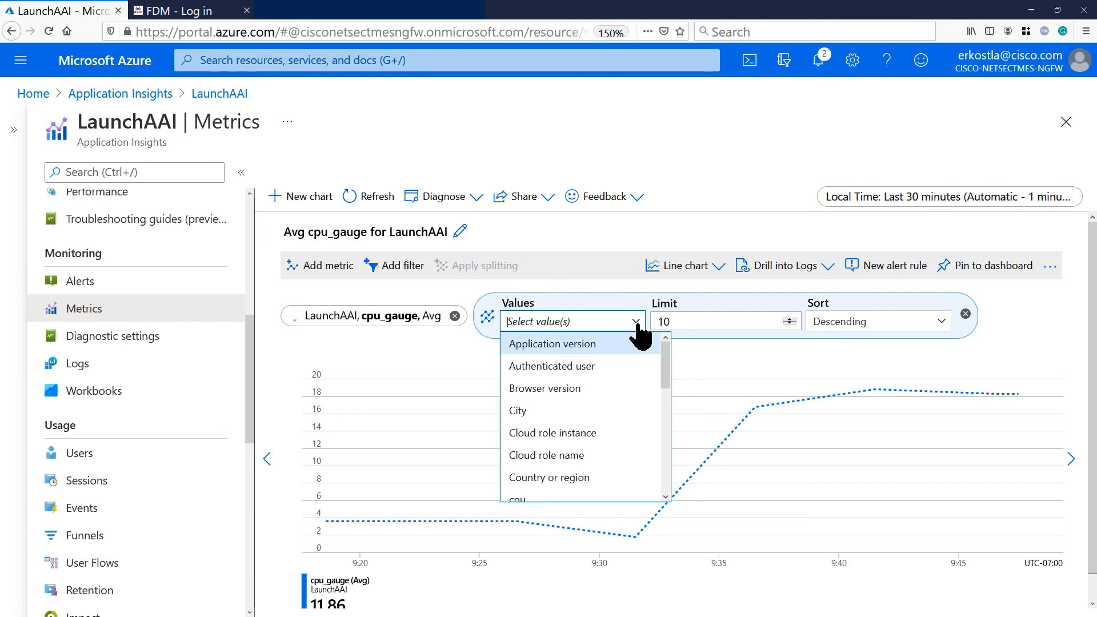
scroll(613, 416, "down", 3)
left_click(605, 392)
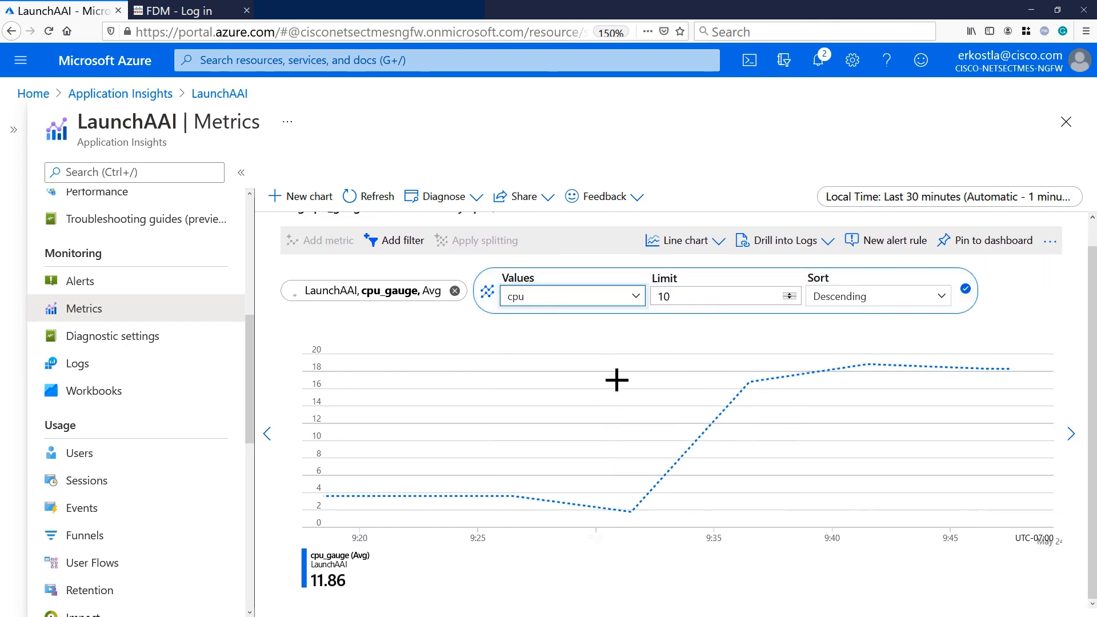